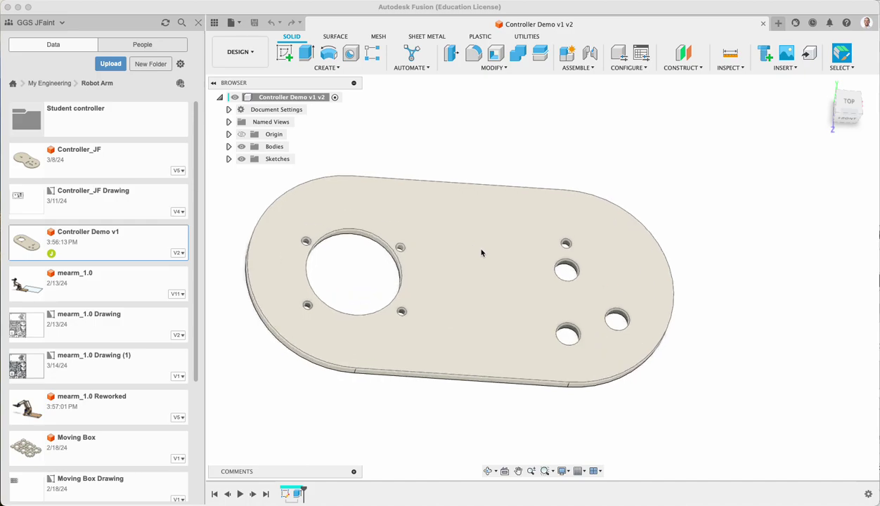
middle_click_drag(454, 264, 501, 258)
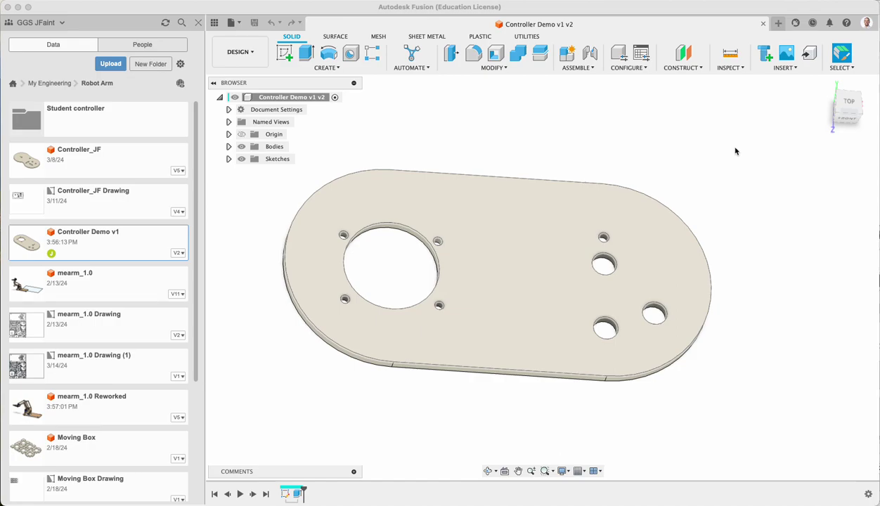
key("super+Tab")
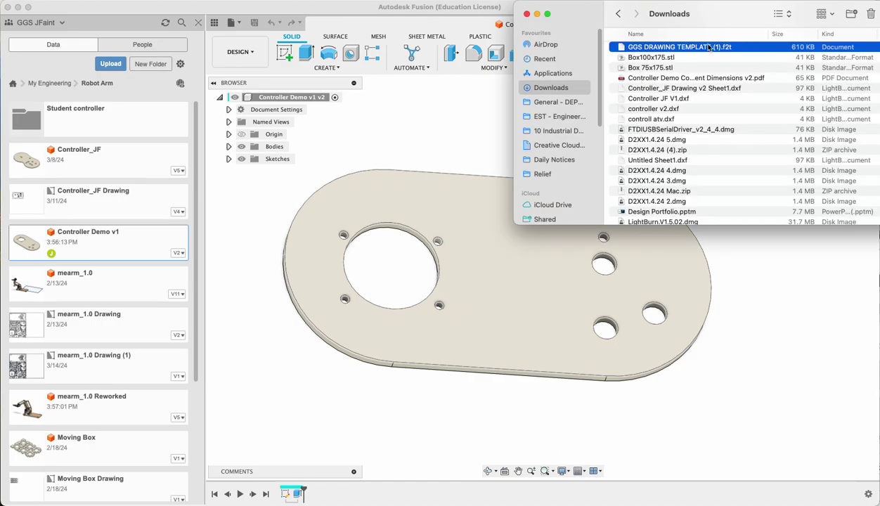
left_click(417, 127)
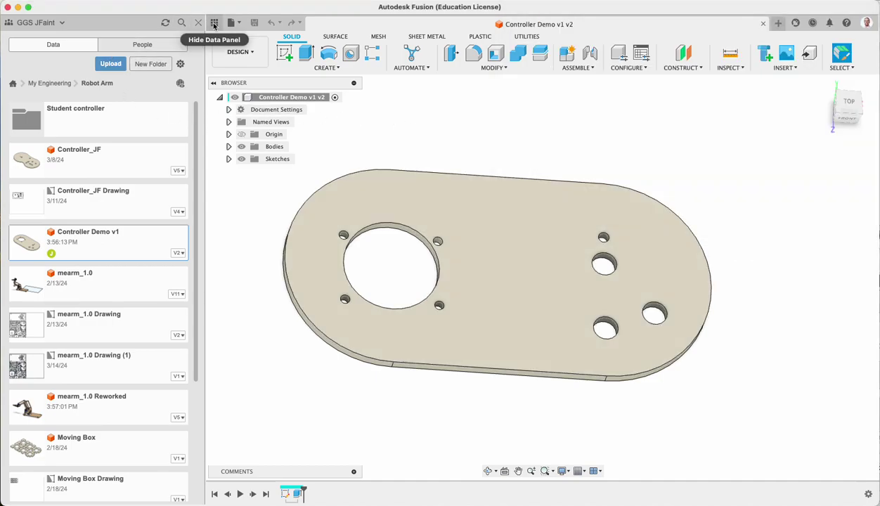
Step: Open the Robot Arm folder of the My Engineering project in the data panel
left_click(215, 23)
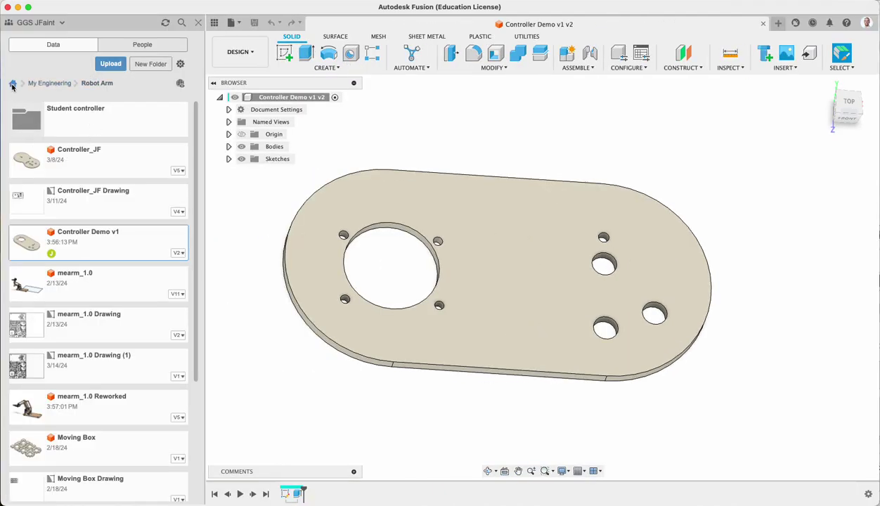
left_click(13, 83)
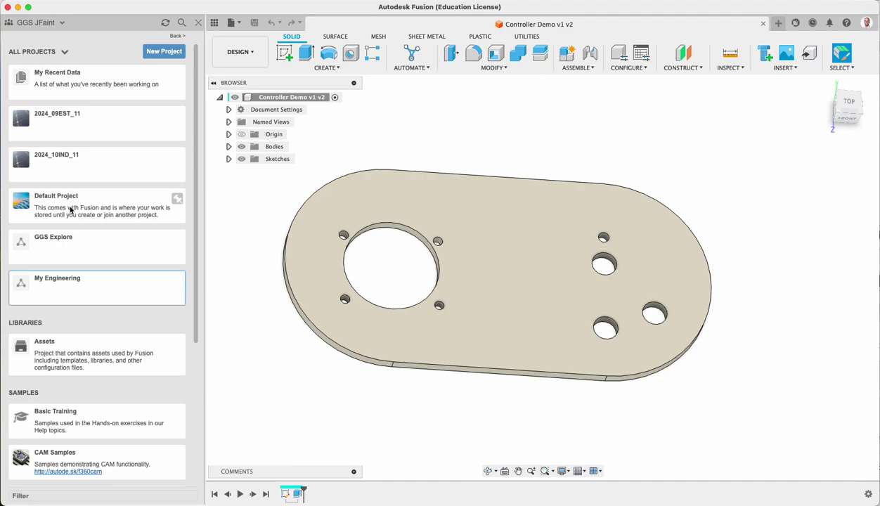
left_click(85, 287)
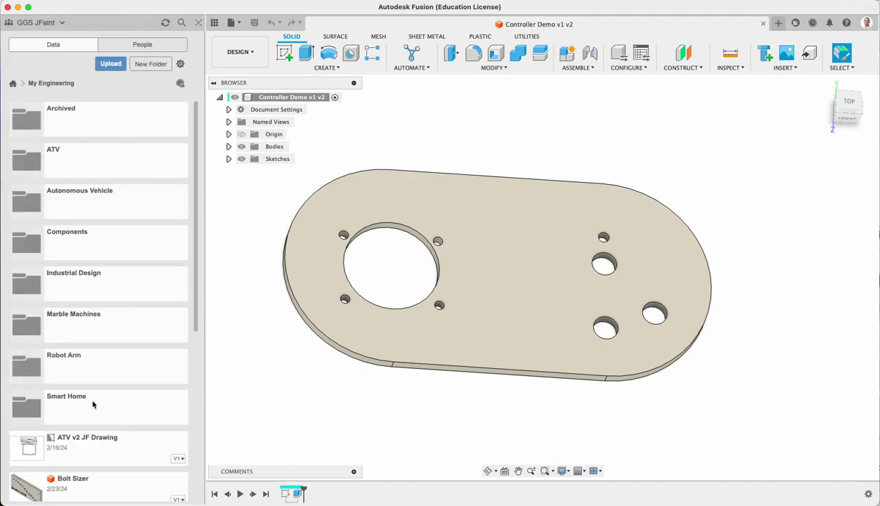
left_click(41, 369)
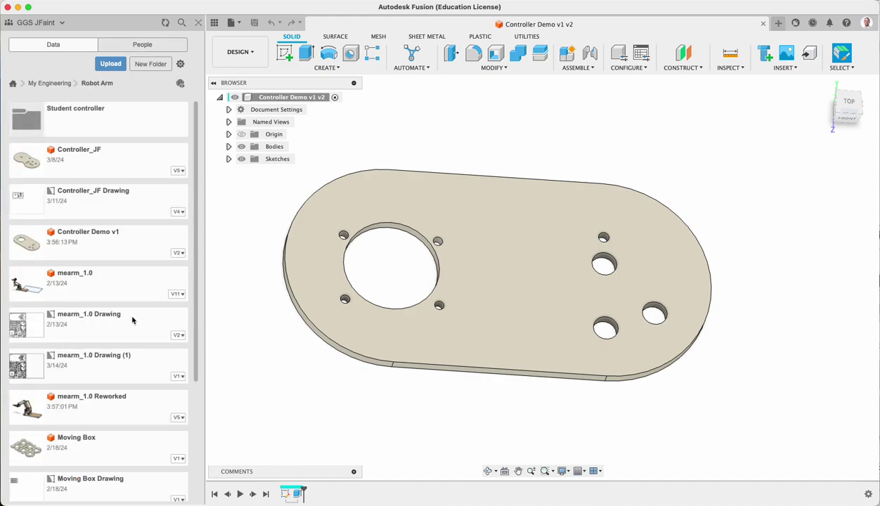
Step: Upload GGS DRAWING TEMPLATE (1).f2t from Downloads to the My Engineering > Robot Arm folder
scroll(132, 321, "down", 3)
scroll(132, 320, "down", 1)
scroll(132, 320, "up", 5)
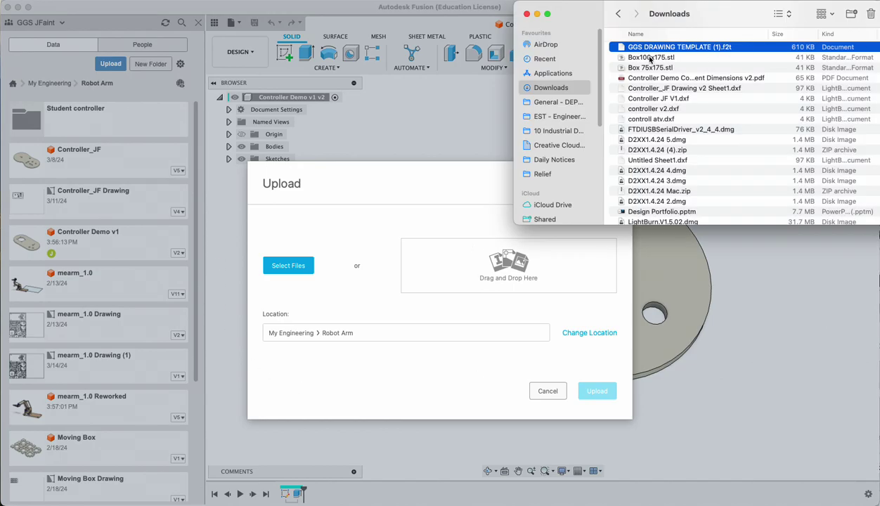
mouse_move(638, 47)
left_mouse_down()
mouse_move(635, 254)
mouse_move(464, 271)
mouse_move(485, 279)
left_mouse_up()
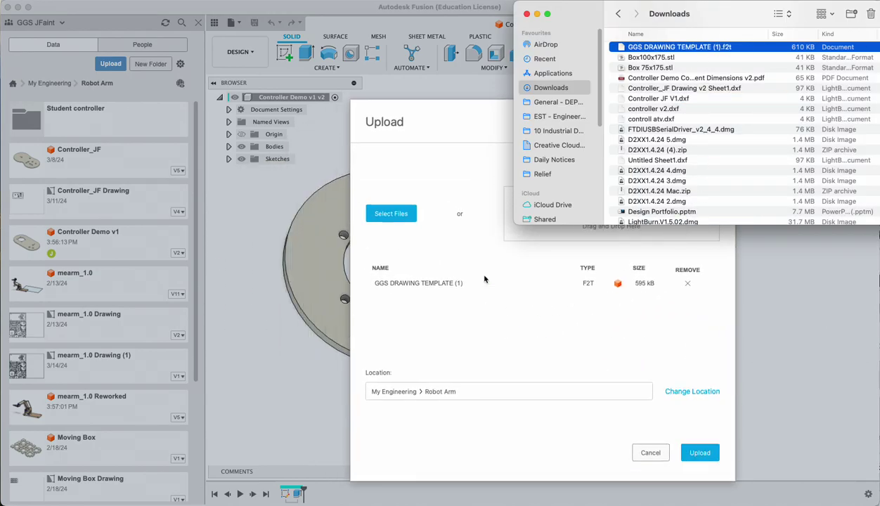
left_click(699, 454)
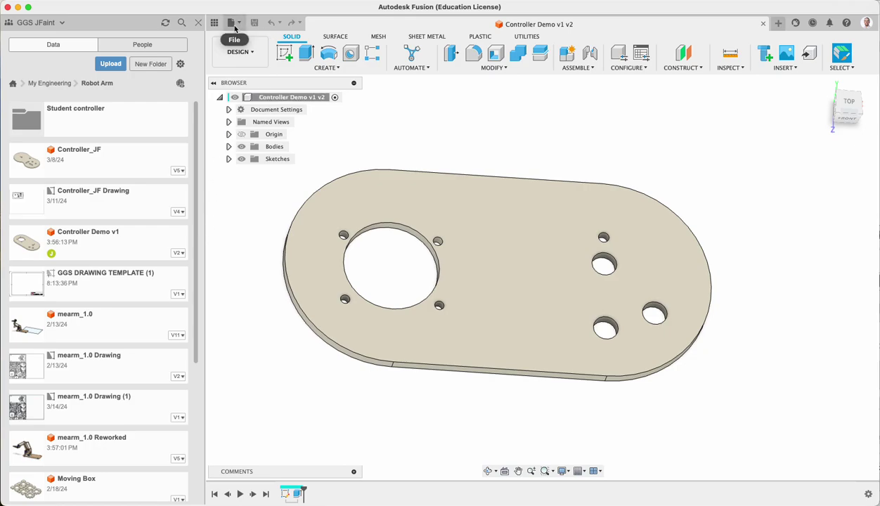
Step: Start a new drawing from the Controller Demo v1 design
left_click(242, 25)
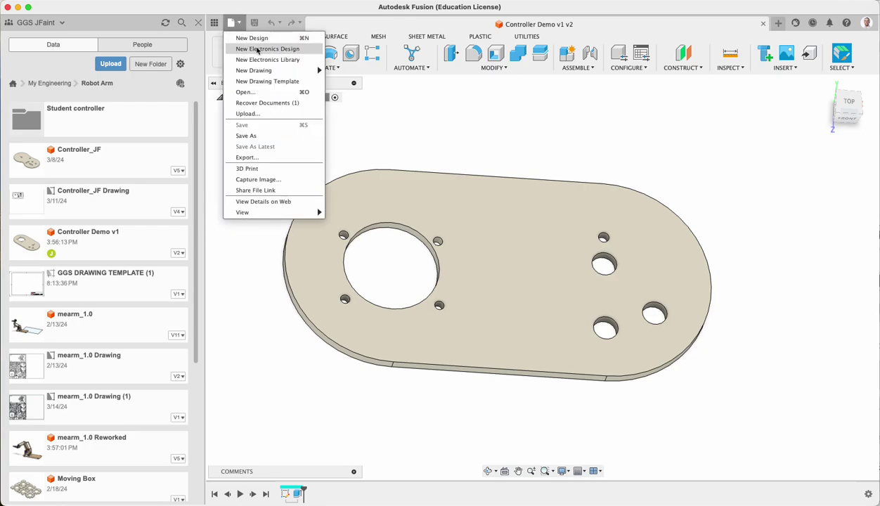
mouse_move(275, 73)
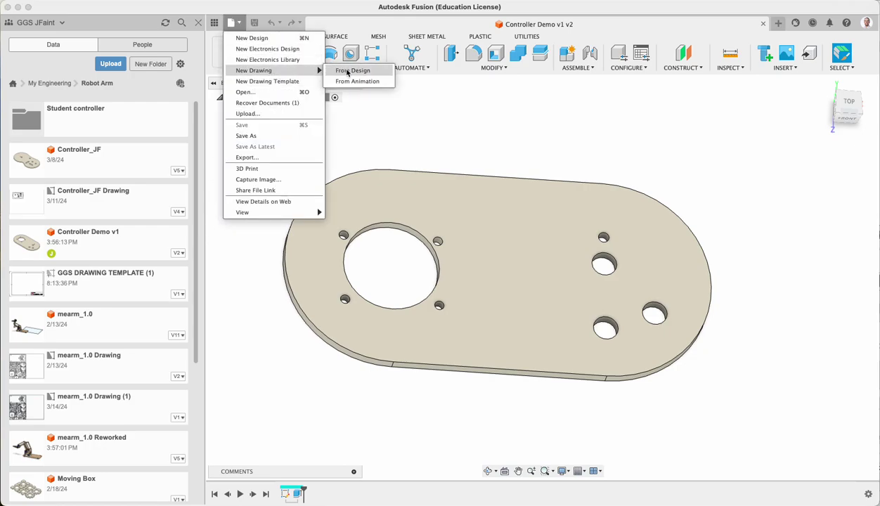
left_click(347, 73)
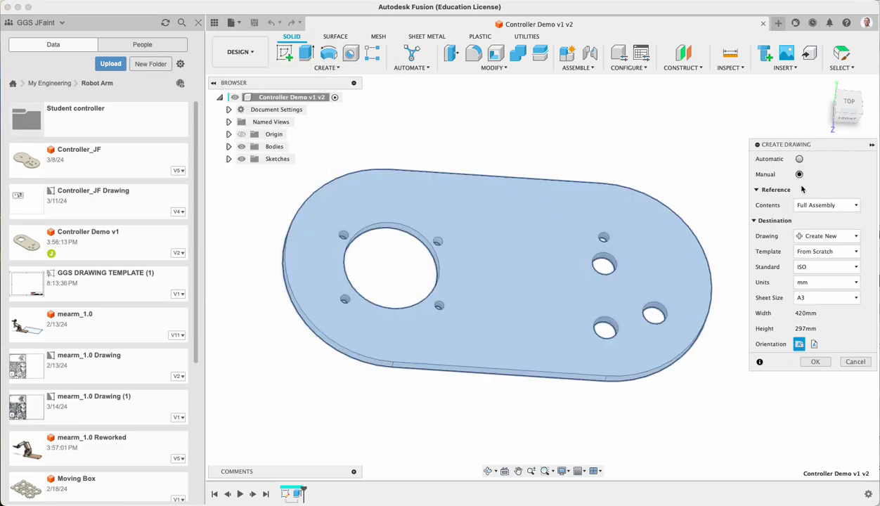
left_click(855, 253)
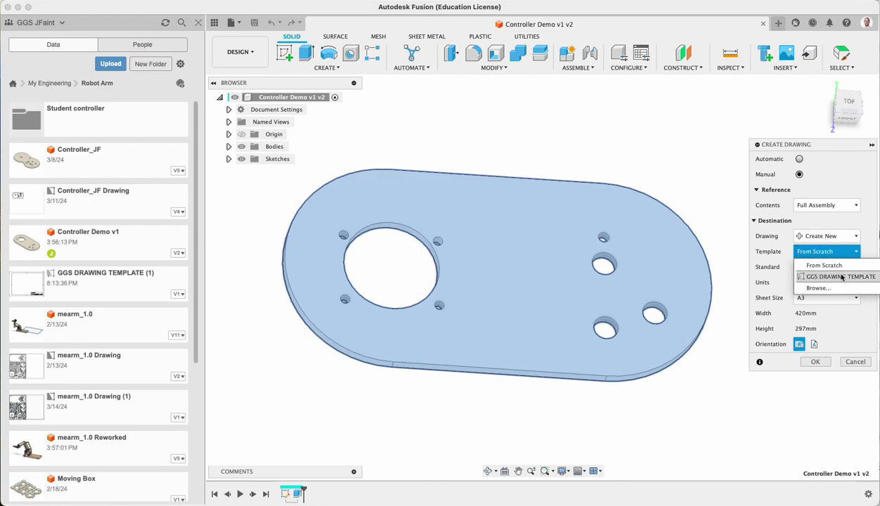
left_click(802, 287)
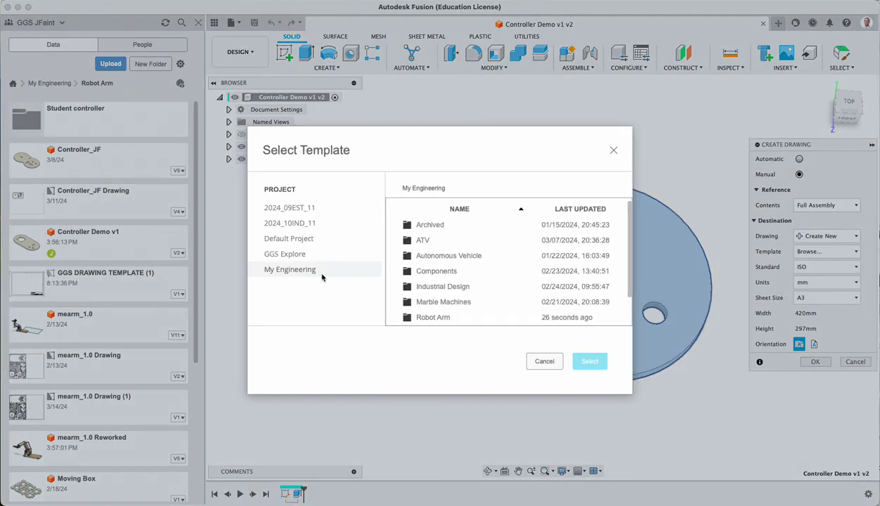
scroll(418, 292, "down", 2)
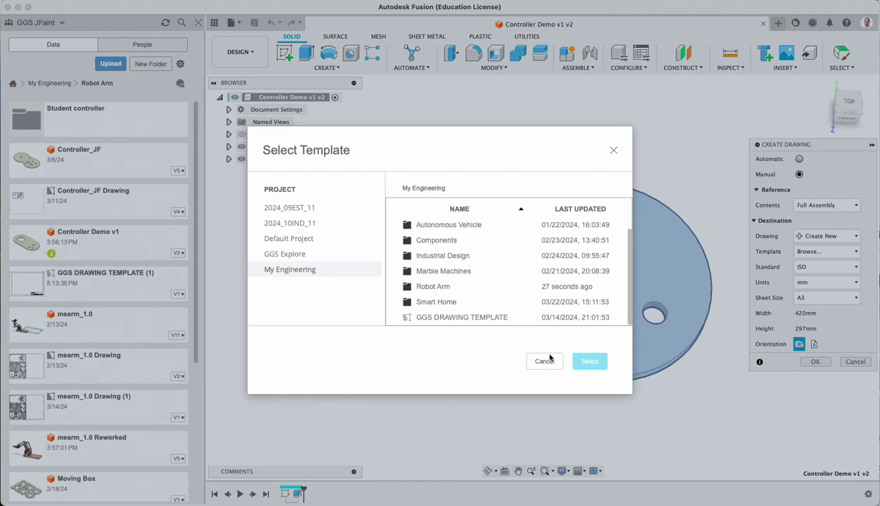
double_click(427, 286)
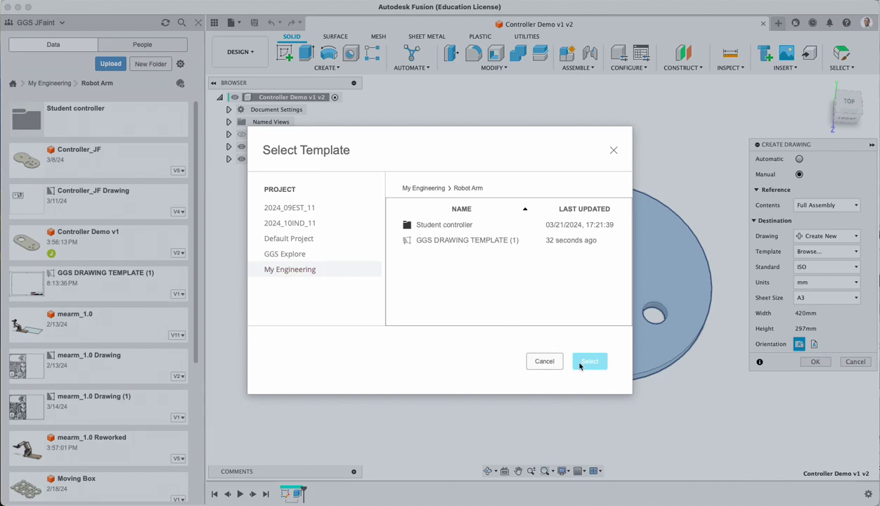
left_click(544, 362)
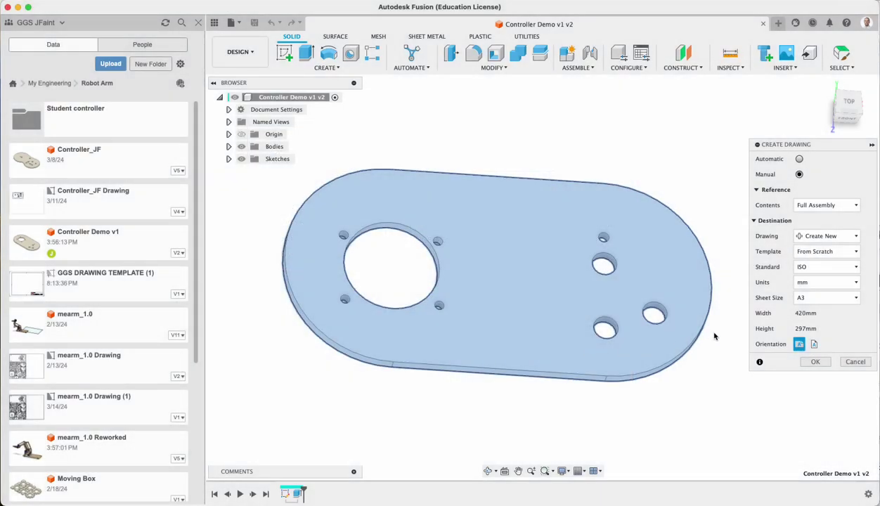
Step: Create the drawing from GGS DRAWING TEMPLATE with the sheet structure set to First Level
left_click(817, 251)
left_click(837, 278)
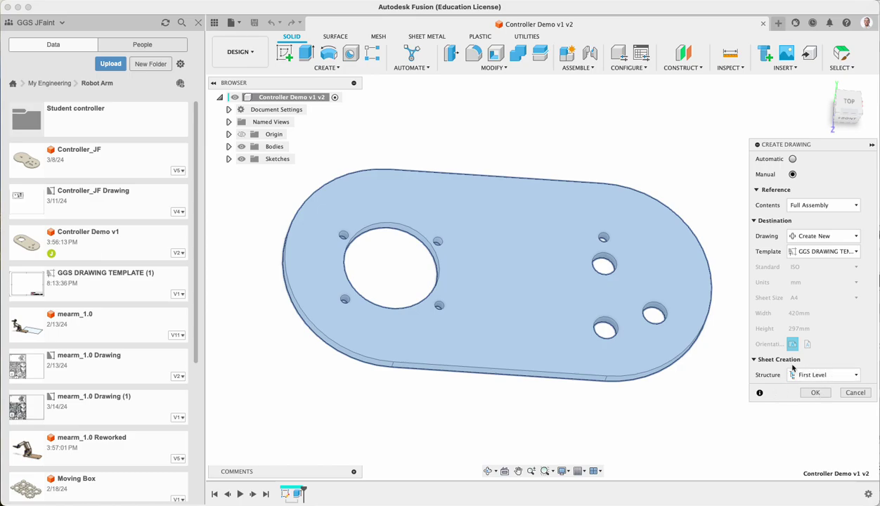
left_click(853, 376)
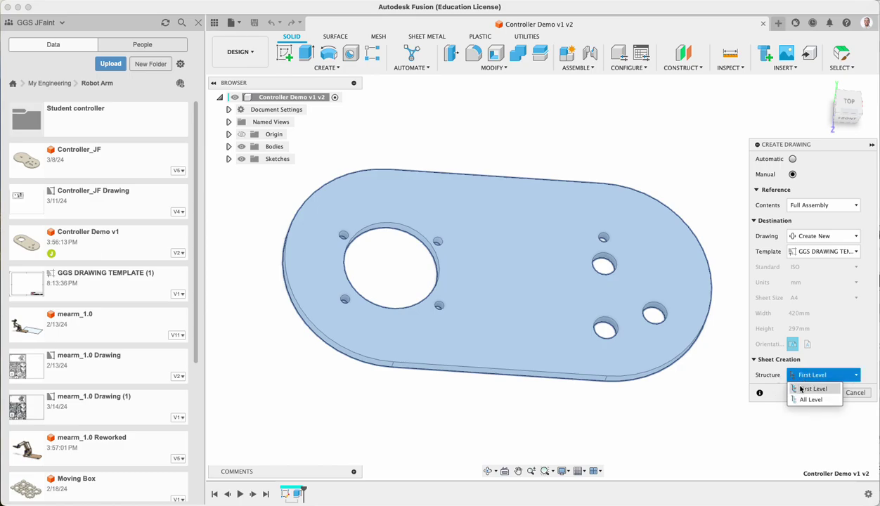
left_click(766, 388)
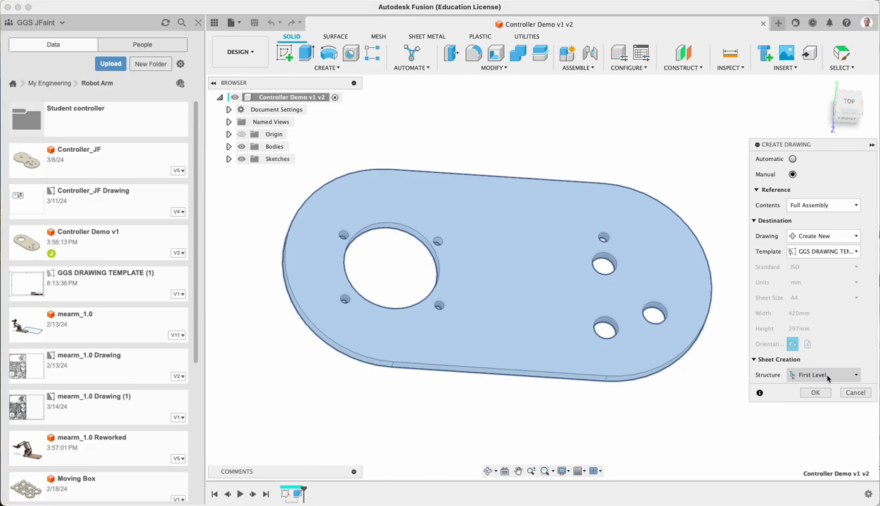
left_click(800, 378)
left_click(798, 396)
left_click(817, 378)
left_click(811, 388)
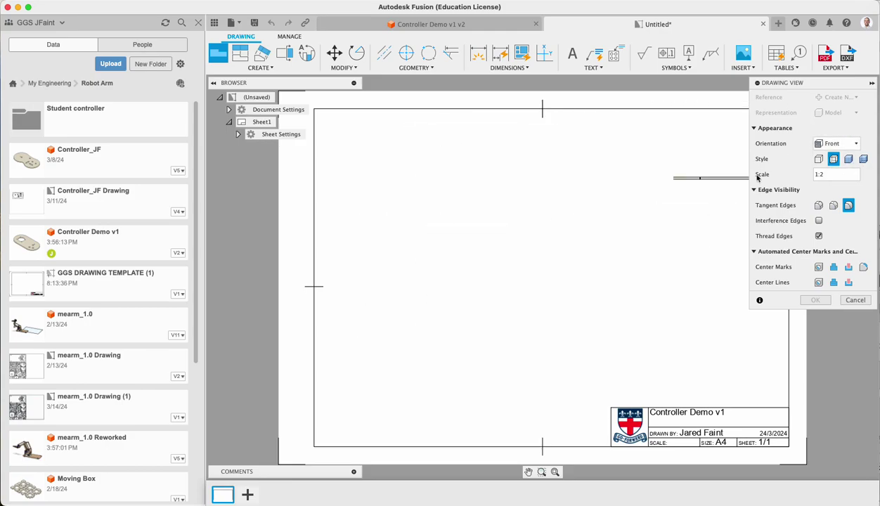
Step: Place a base view of the controller plate in TOP orientation at 1:1 scale in the lower left part of the sheet
left_click(856, 144)
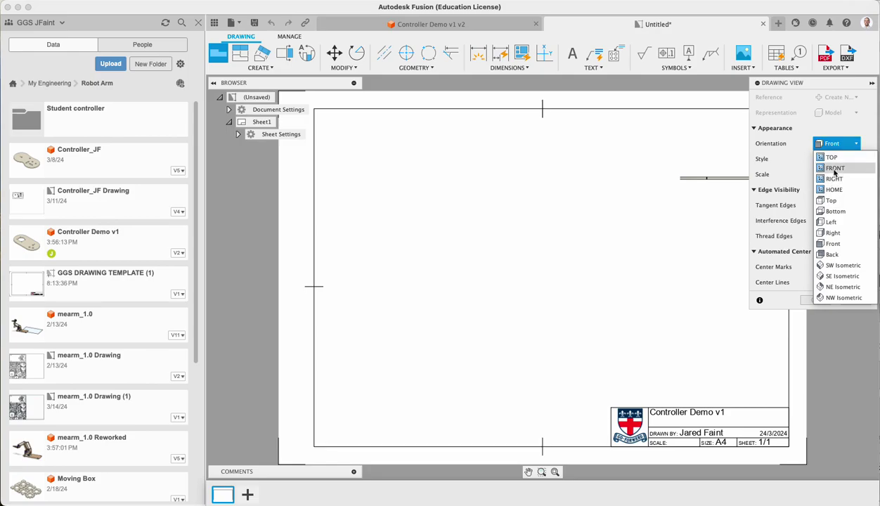
left_click(830, 157)
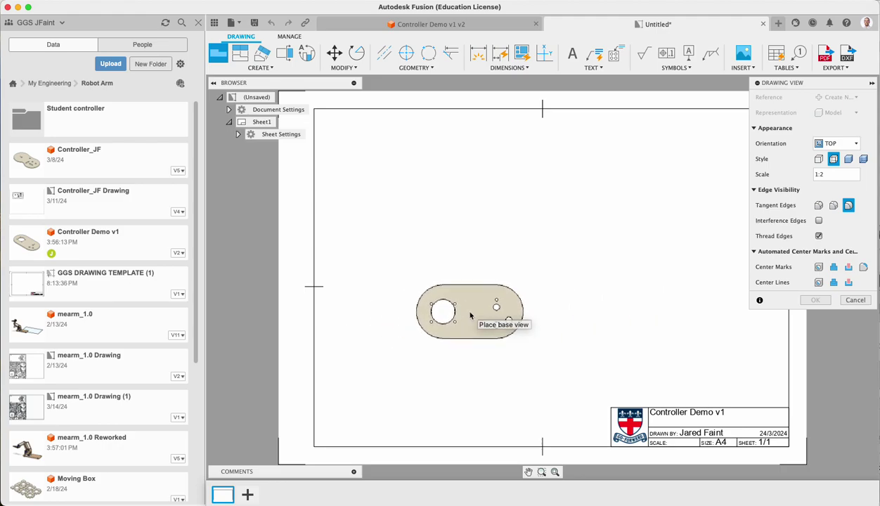
left_click(470, 315)
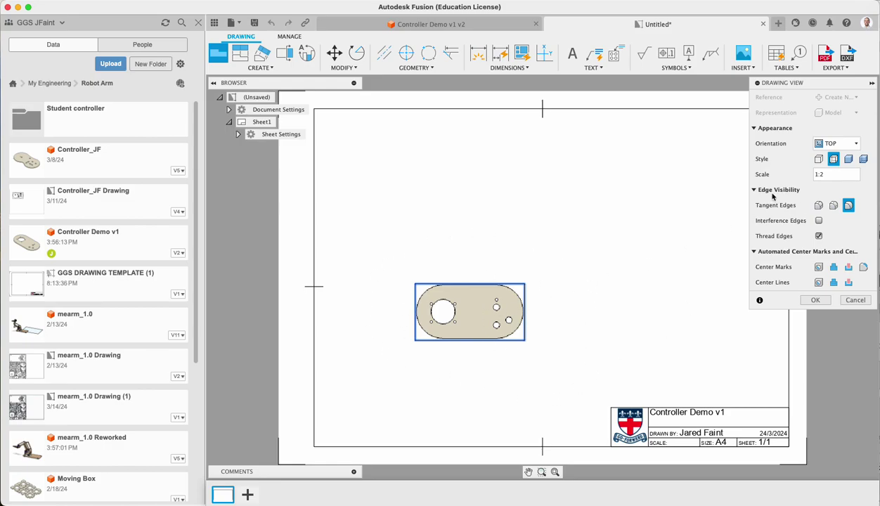
type("2")
left_click(865, 174)
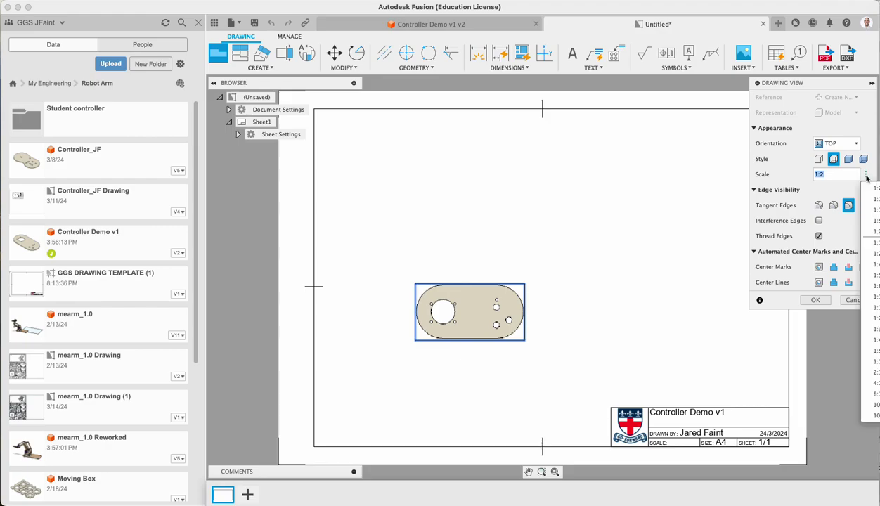
left_click(877, 211)
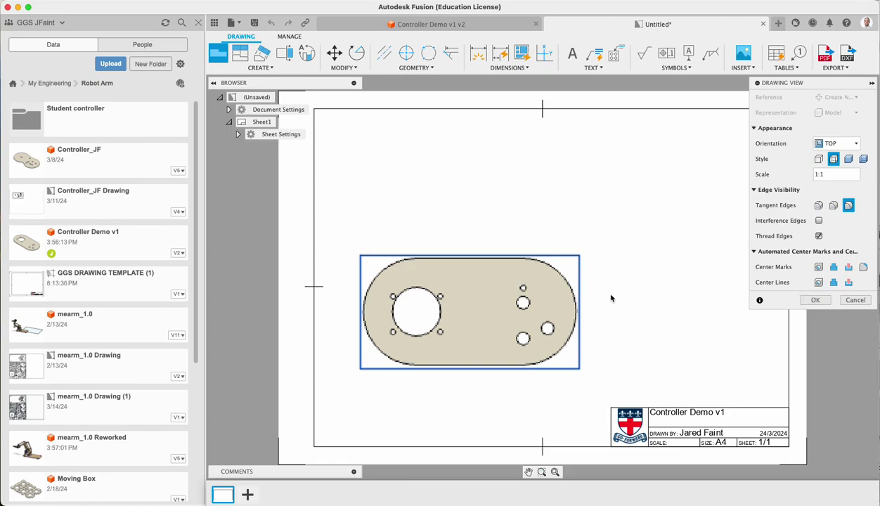
left_click(815, 301)
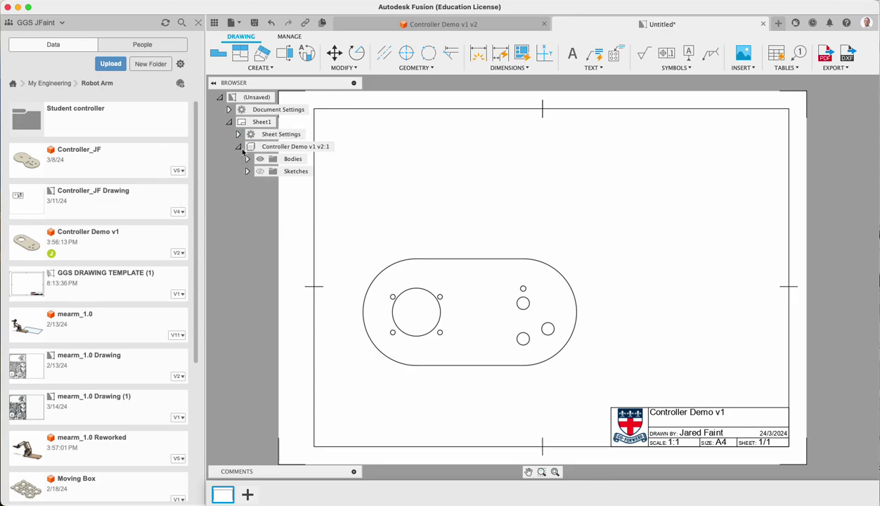
Step: Move the base view slightly lower on the sheet
left_click(239, 147)
left_click(239, 148)
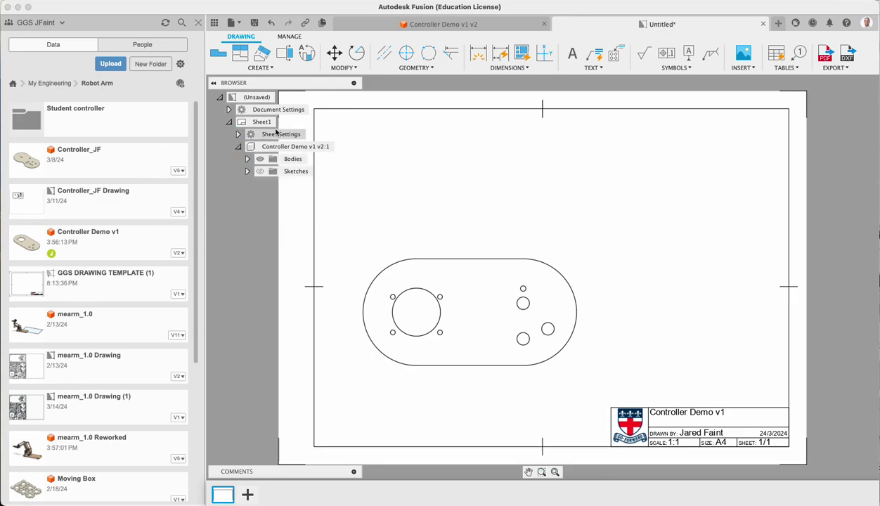
left_click(452, 270)
mouse_move(450, 271)
left_mouse_down()
mouse_move(566, 227)
mouse_move(468, 306)
mouse_move(450, 279)
left_mouse_up()
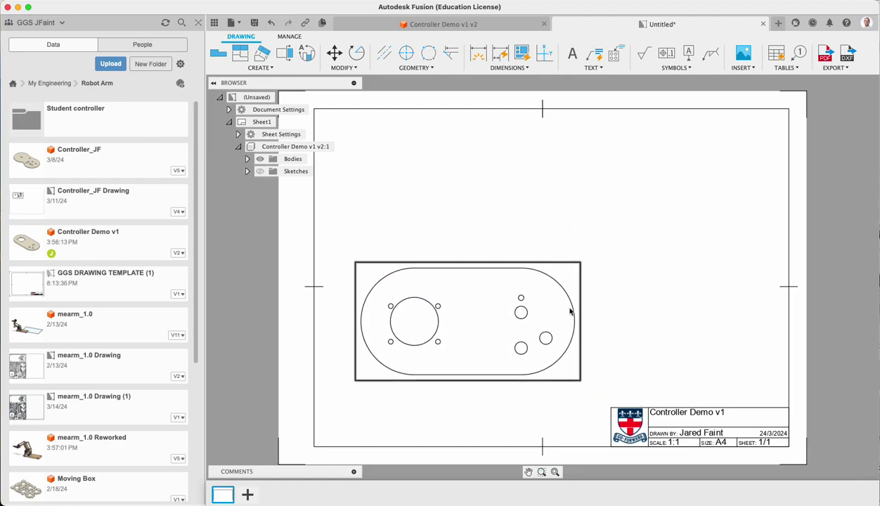
left_click(597, 314)
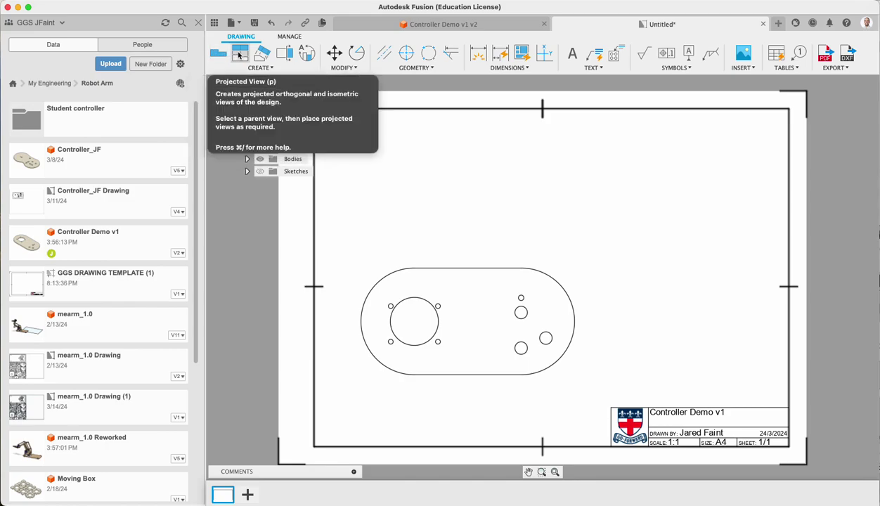
Step: Project a side view to the right, an edge view above and an isometric view at the upper right from the base view
left_click(239, 55)
left_click(468, 340)
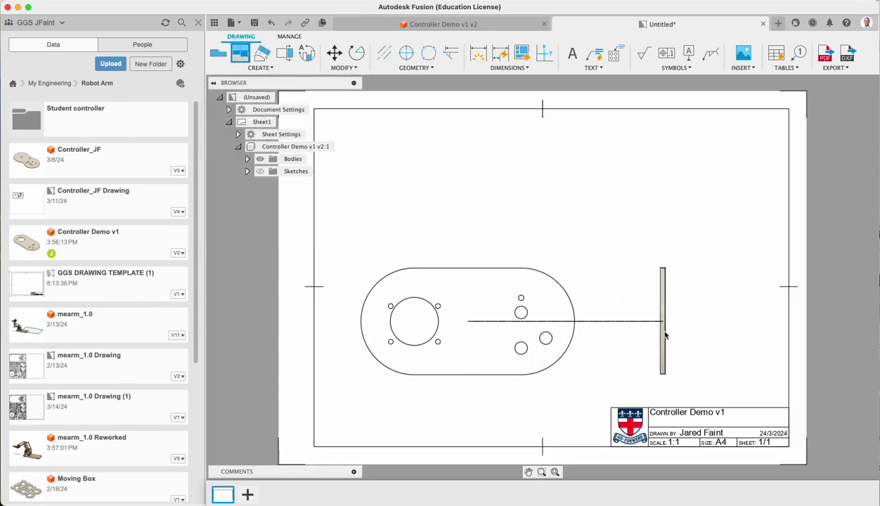
left_click(669, 333)
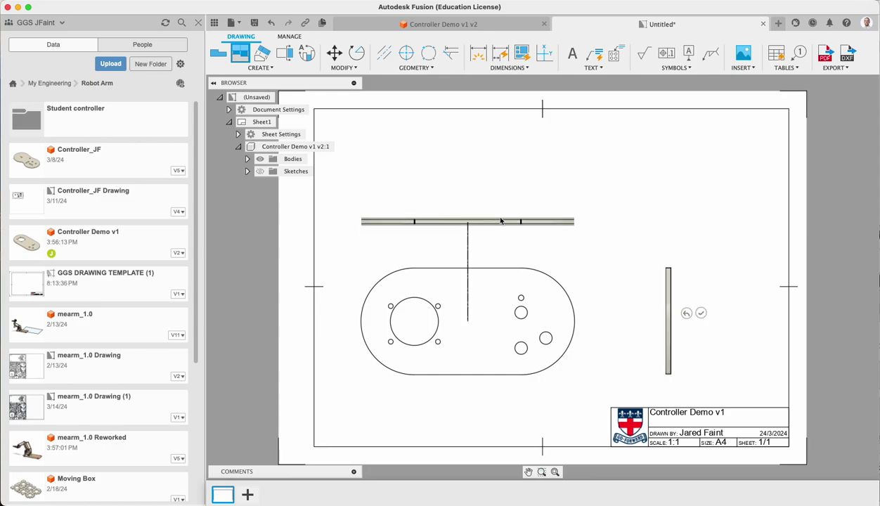
left_click(495, 184)
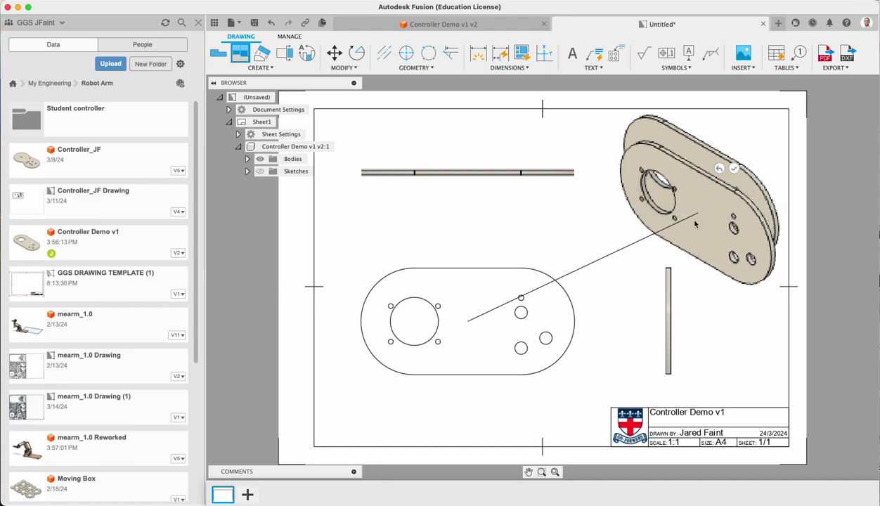
left_click(734, 169)
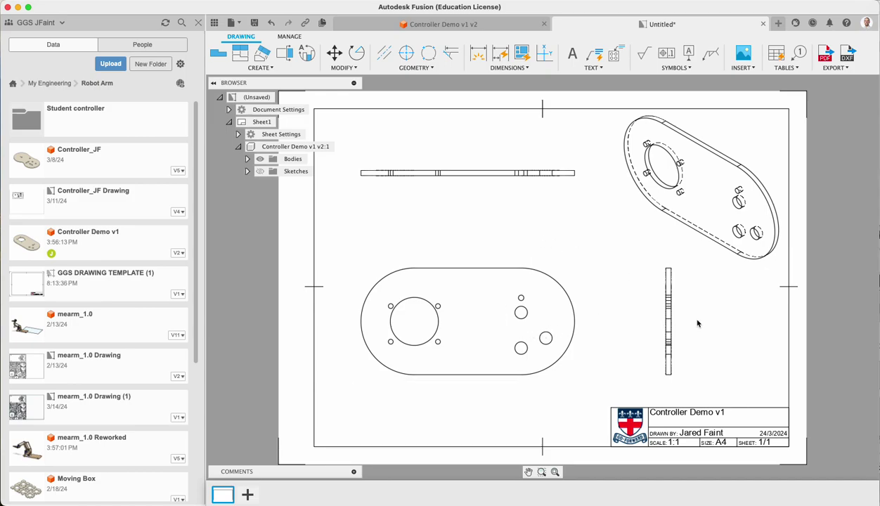
Step: Give the isometric view a shaded style at 1:2 scale and shift it slightly toward the sheet's upper right
double_click(691, 188)
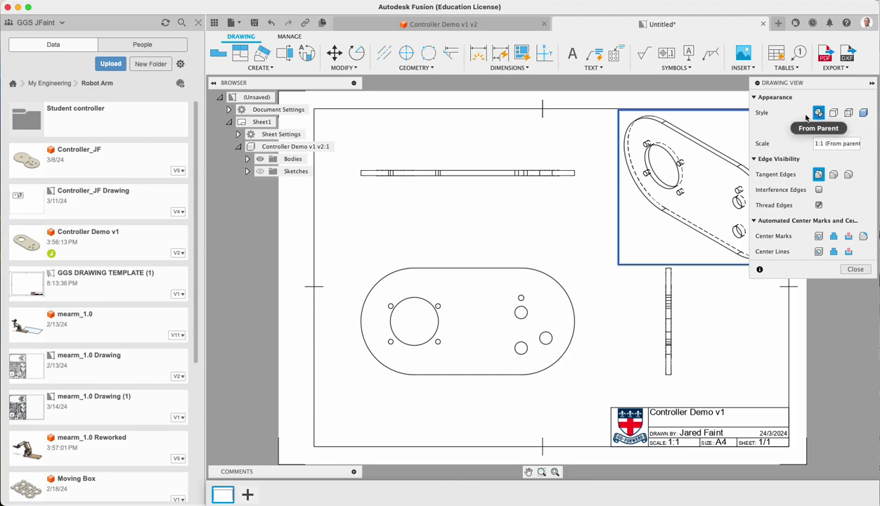
left_click(863, 114)
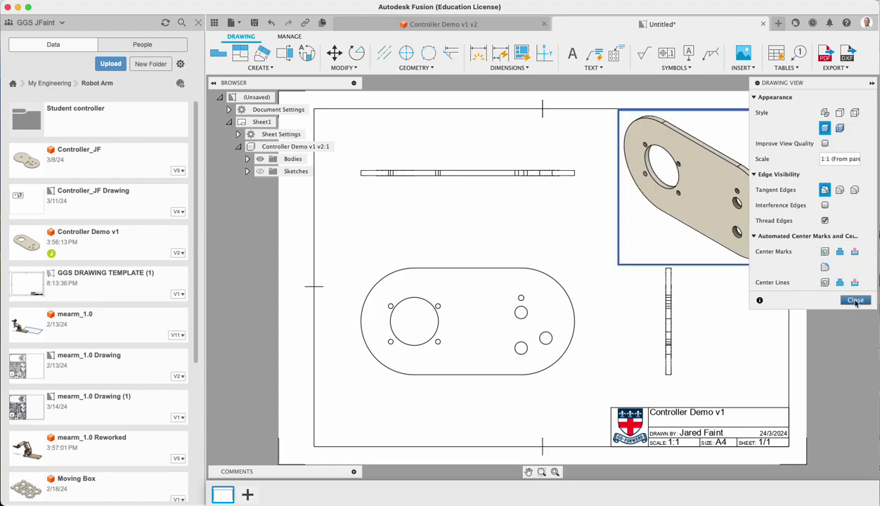
left_click(861, 161)
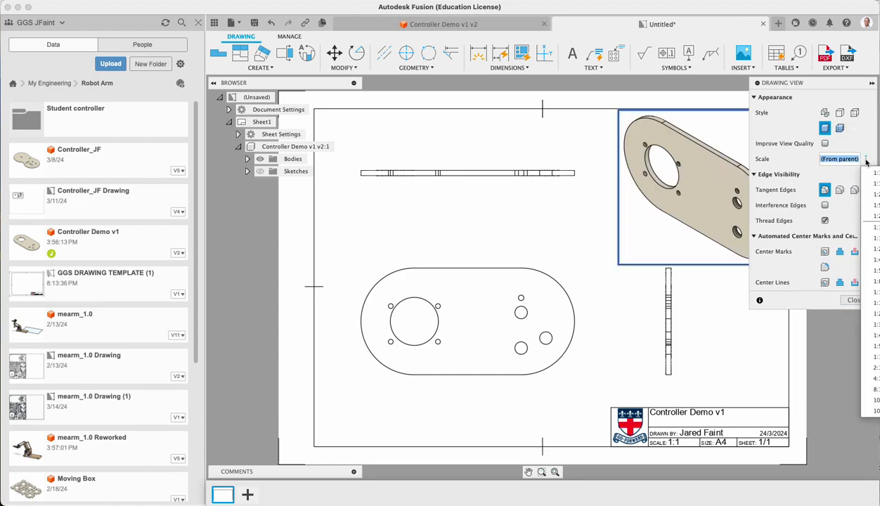
left_click(857, 197)
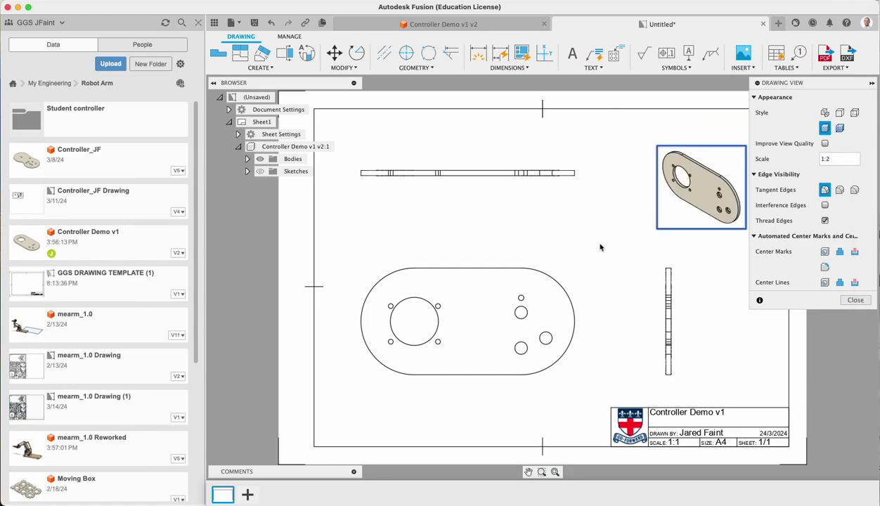
left_click(855, 301)
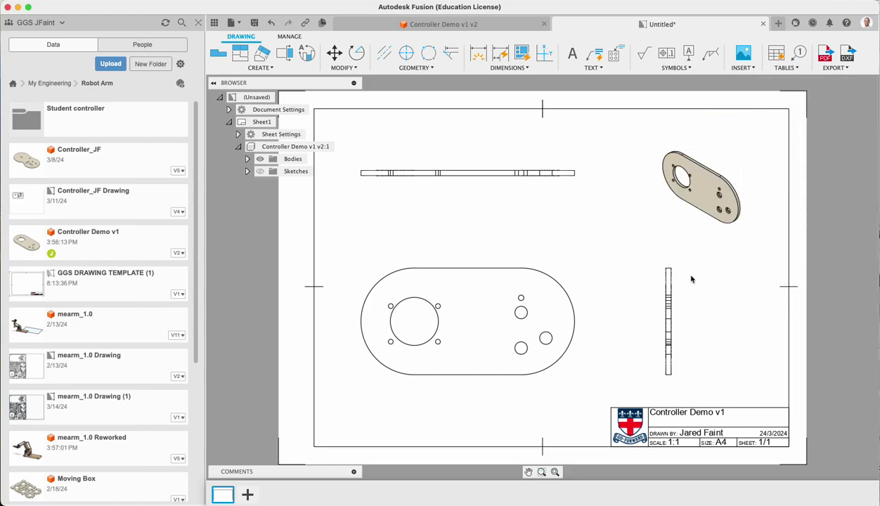
left_click_drag(716, 187, 718, 184)
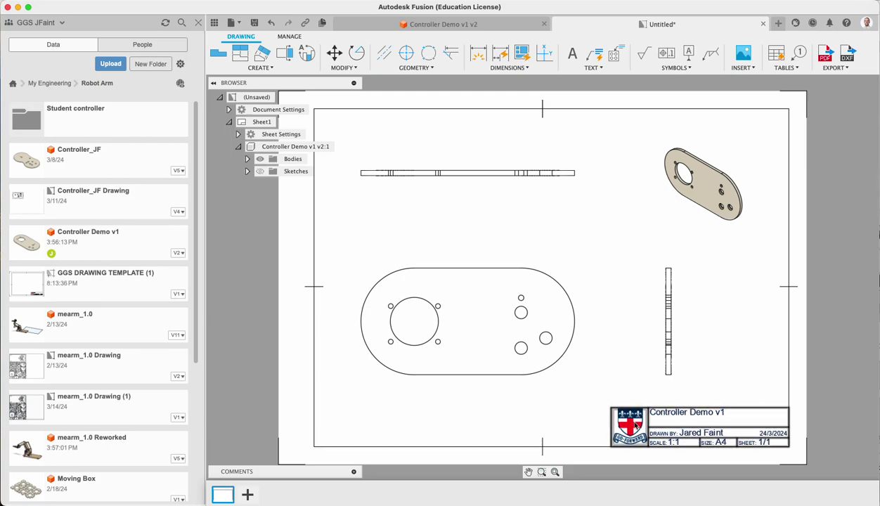
Step: Add the text ORTHOGRAPHIC in the empty title block row beneath the drawing title
left_click(698, 418)
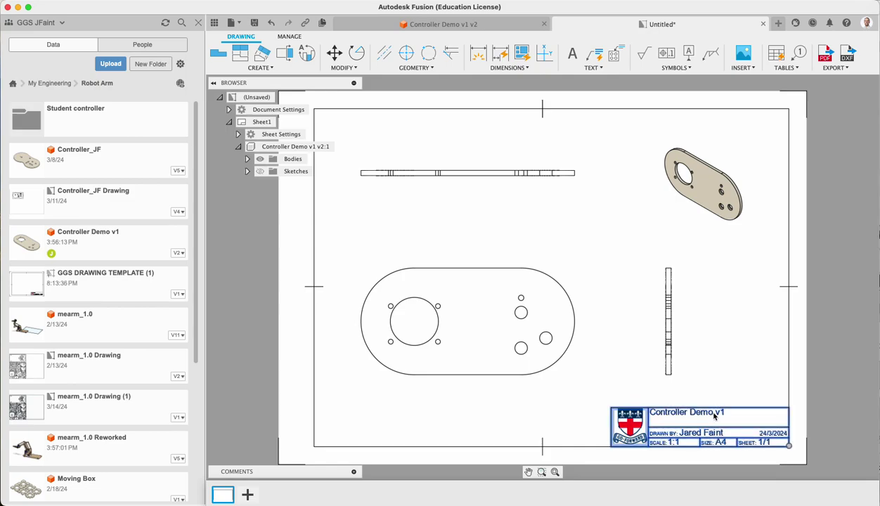
left_click(572, 53)
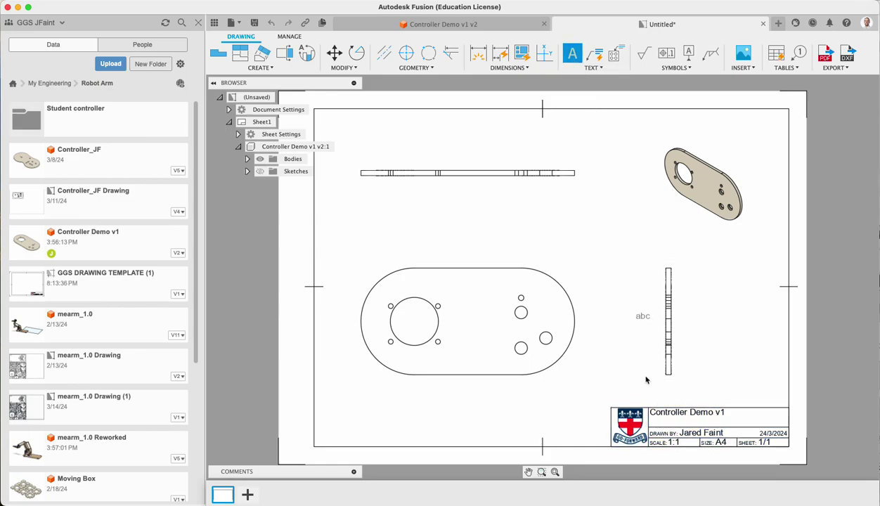
left_click(656, 421)
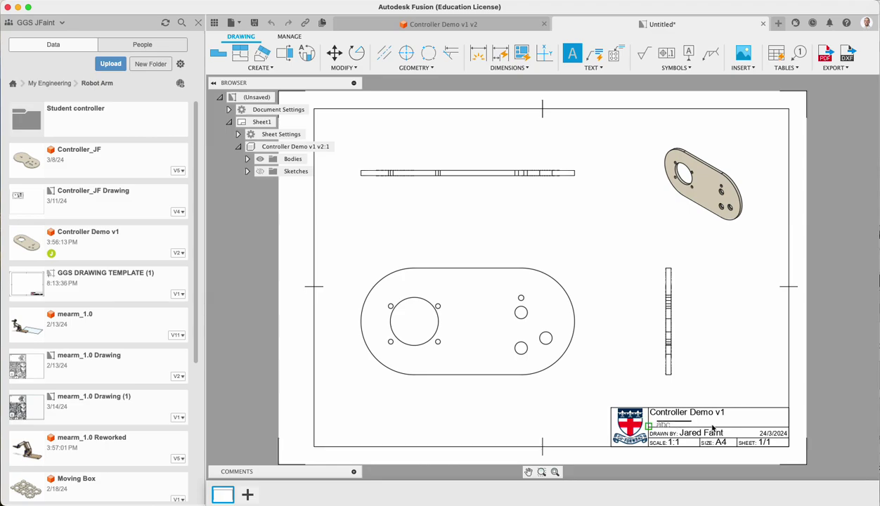
left_click(757, 430)
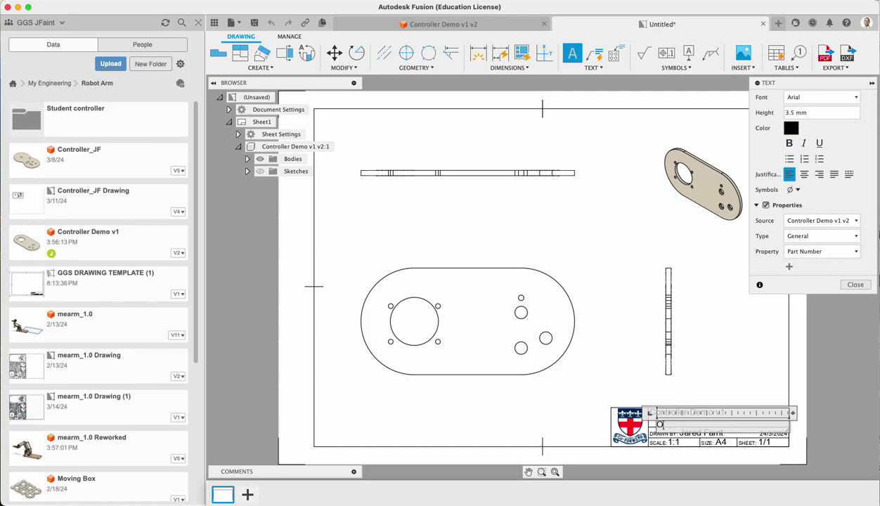
type("GRAPHIC")
left_click(854, 284)
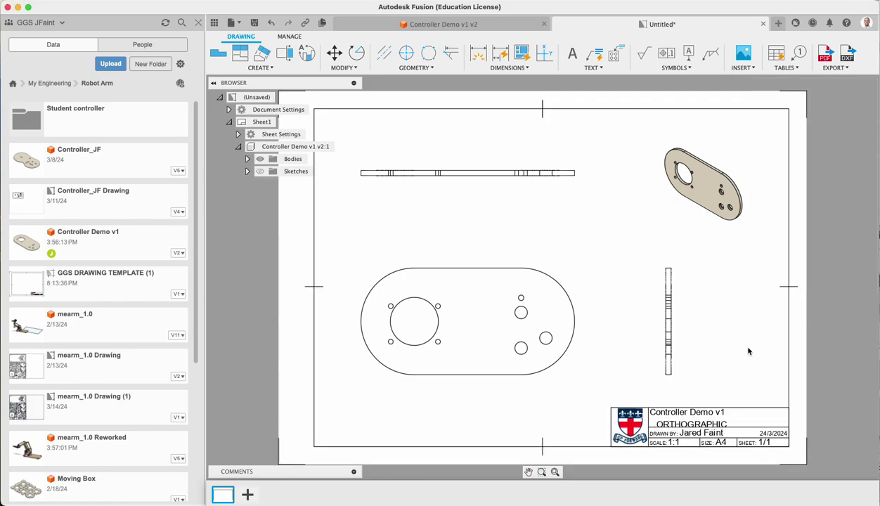
Step: Move the ORTHOGRAPHIC text so that it sits directly under the drawing title, flush with the cell's left edge
left_click(694, 425)
left_click_drag(695, 425, 688, 423)
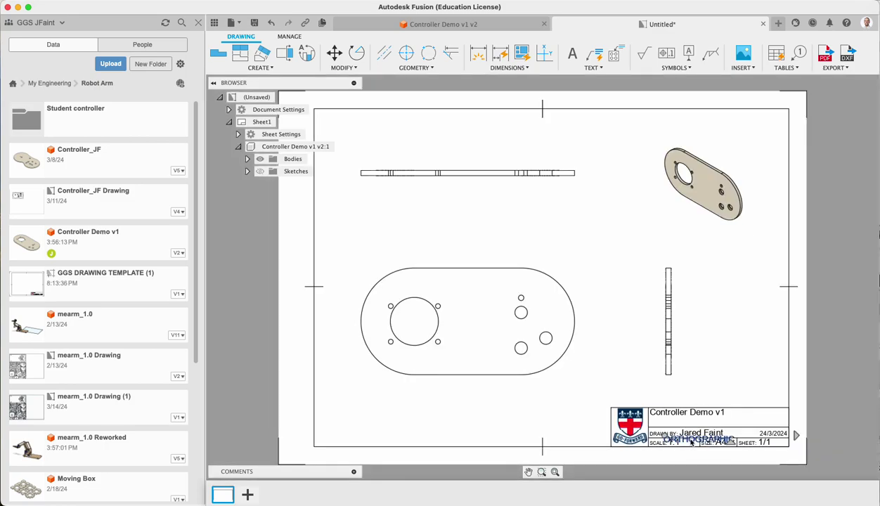
left_click_drag(666, 437, 648, 421)
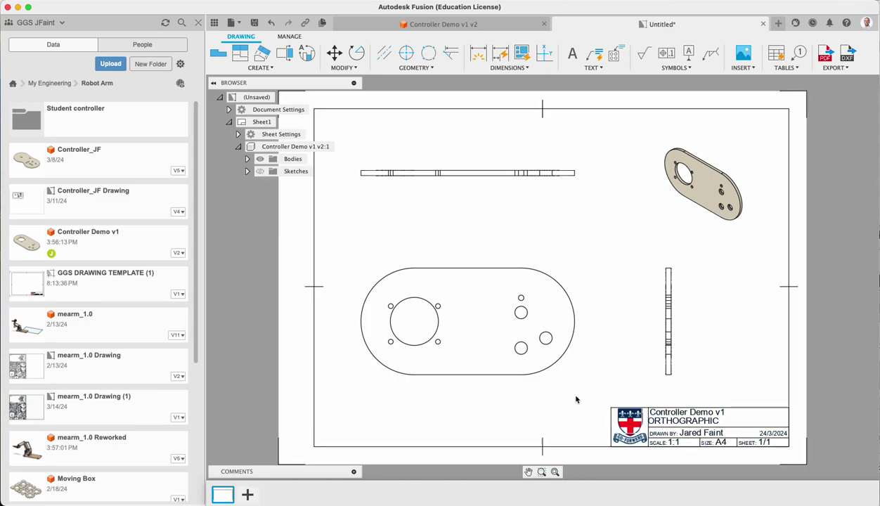
Step: Dimension the diameter of the large hole in the base view, with the value outside the plate at its upper left
mouse_move(225, 491)
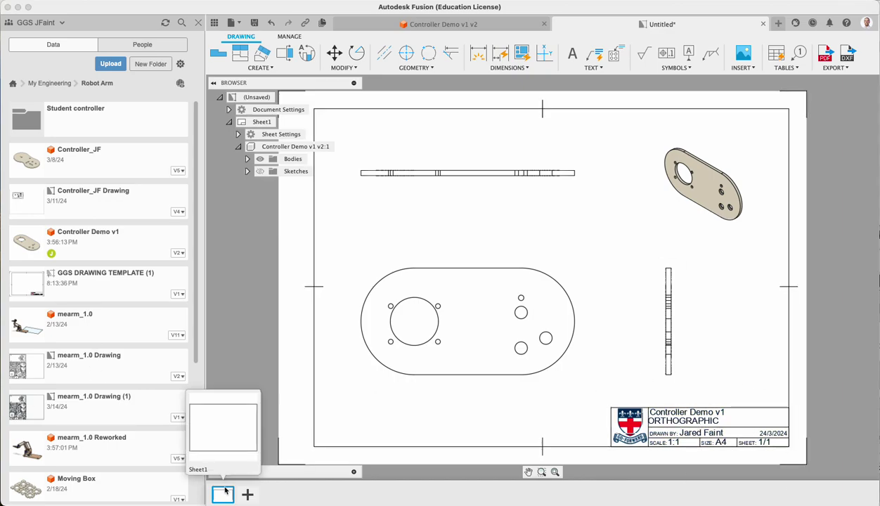
left_click(383, 54)
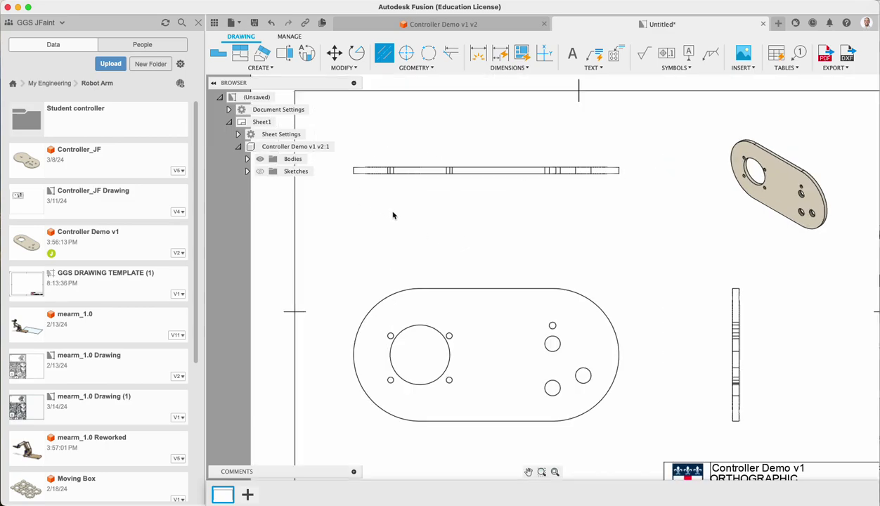
scroll(388, 211, "up", 2)
left_click(477, 52)
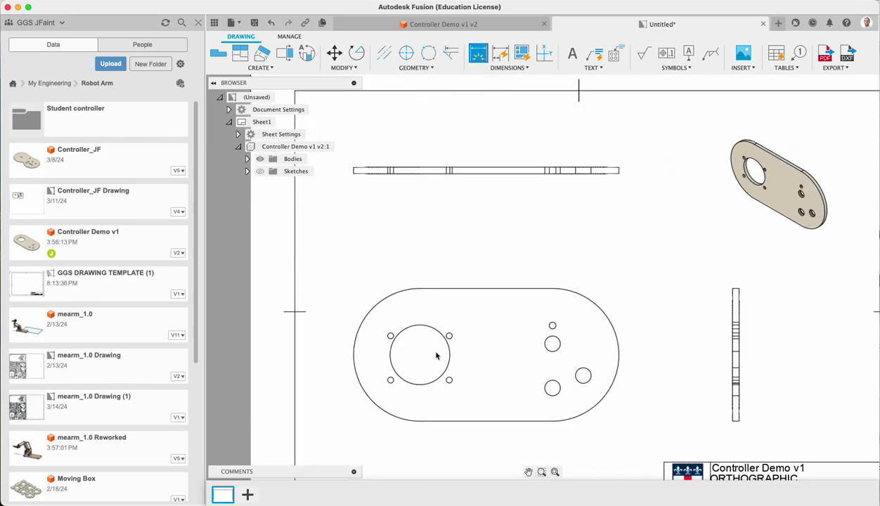
left_click(399, 334)
left_click(345, 249)
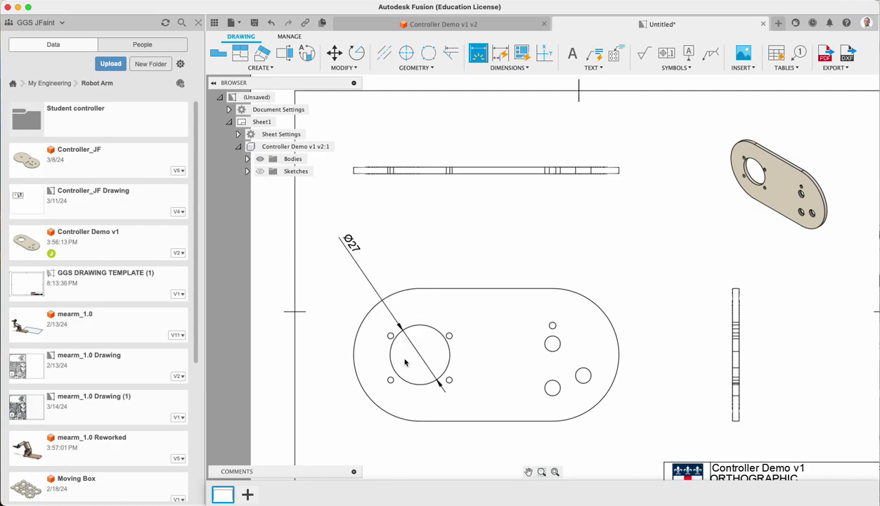
Step: Dimension the diameter of the small upper-left screw hole beside the large hole, placing the value outside the plate
left_click(390, 335)
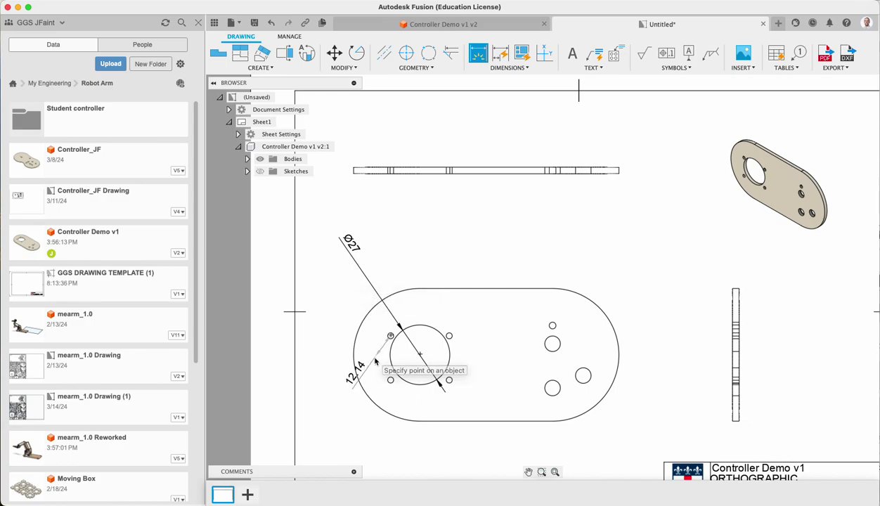
key("Escape")
key("d")
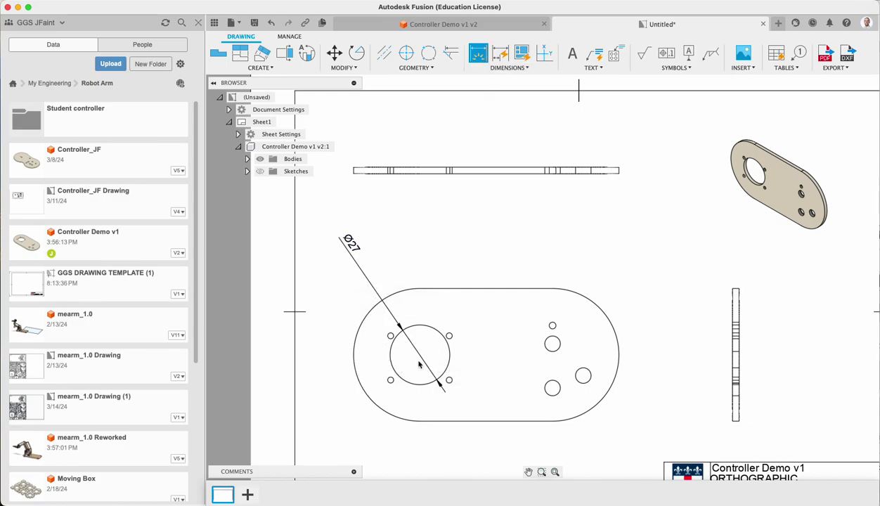
scroll(393, 302, "up", 3)
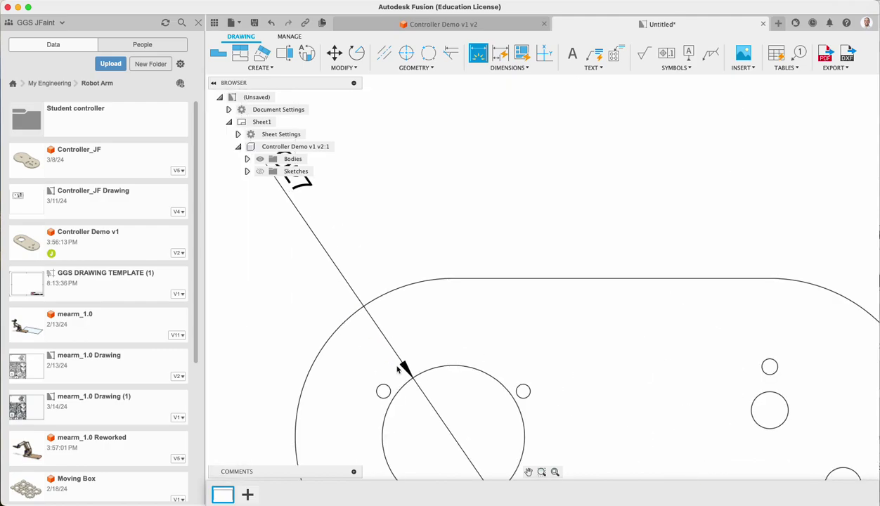
left_click(384, 390)
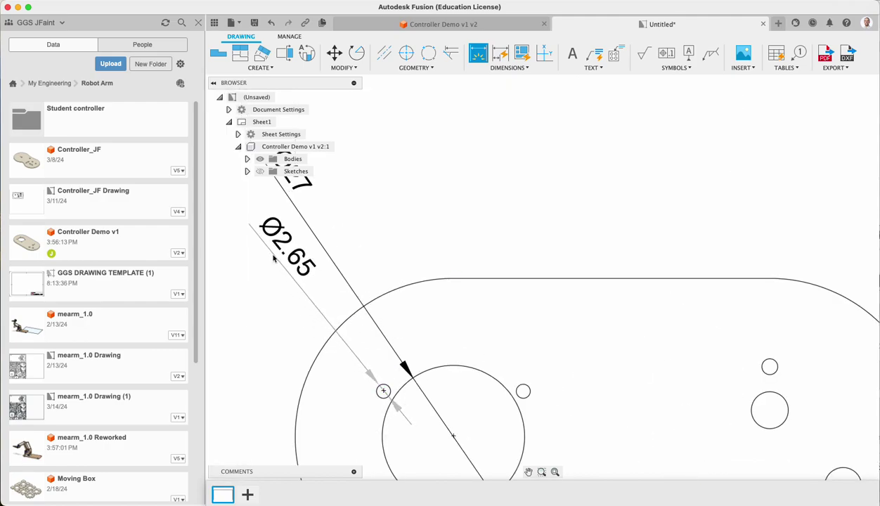
left_click(273, 254)
Step: Dimension the diameter of the small top hole above the three-hole group, placing the value outside the plate's upper right
scroll(275, 250, "down", 5)
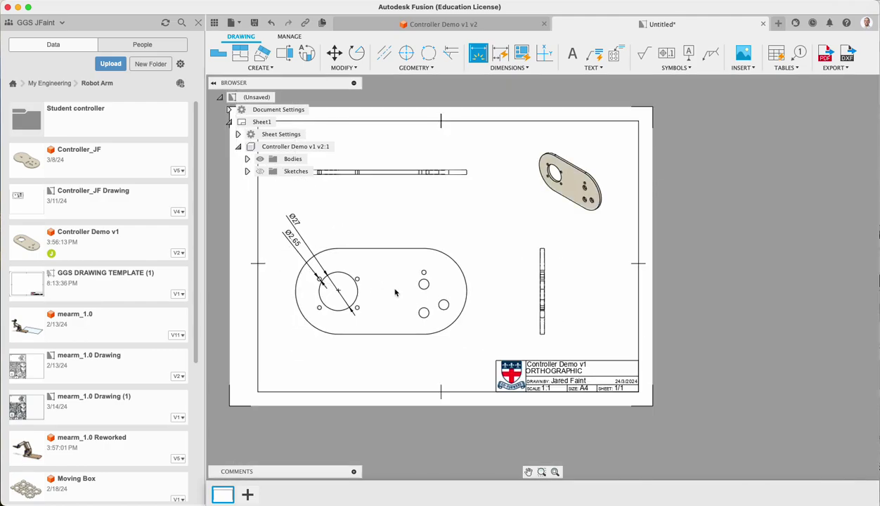
scroll(395, 294, "up", 4)
left_click(446, 305)
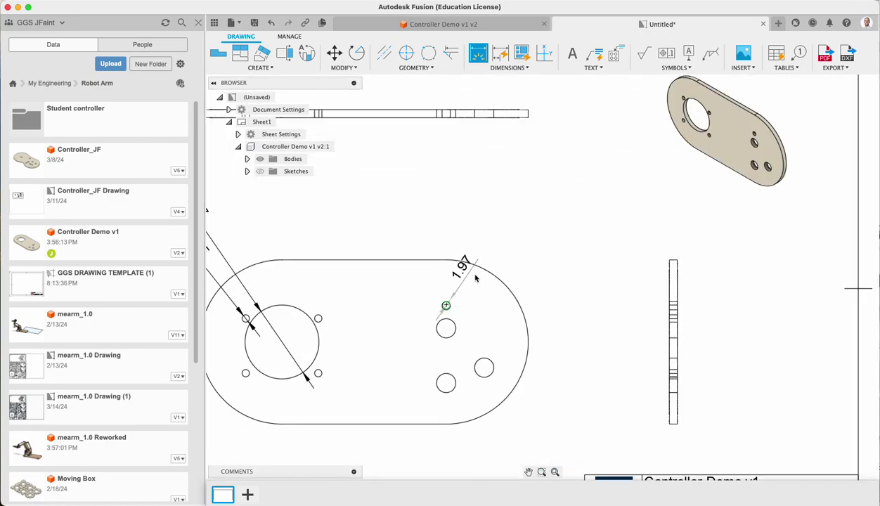
key("Escape")
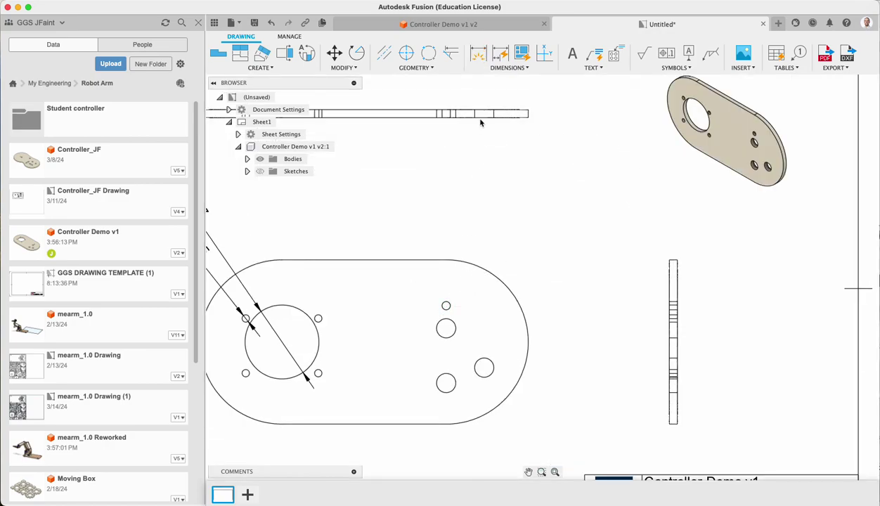
key("d")
scroll(441, 313, "up", 3)
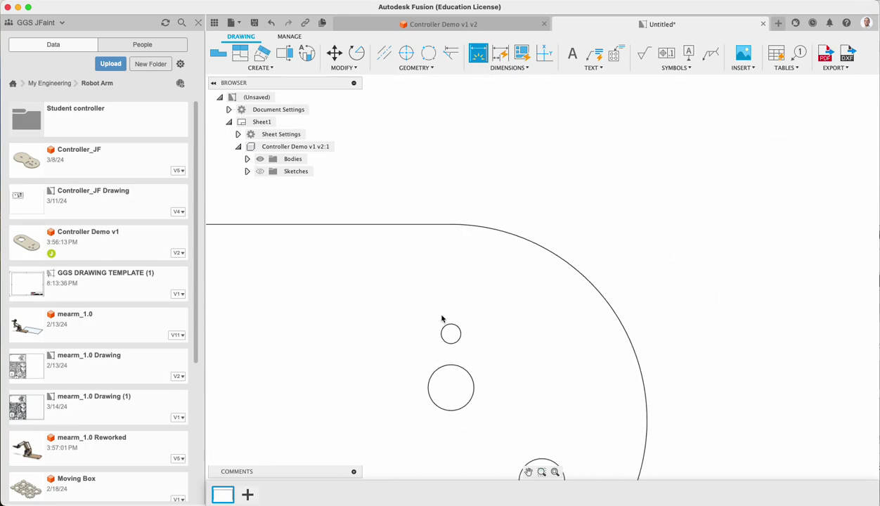
left_click(441, 330)
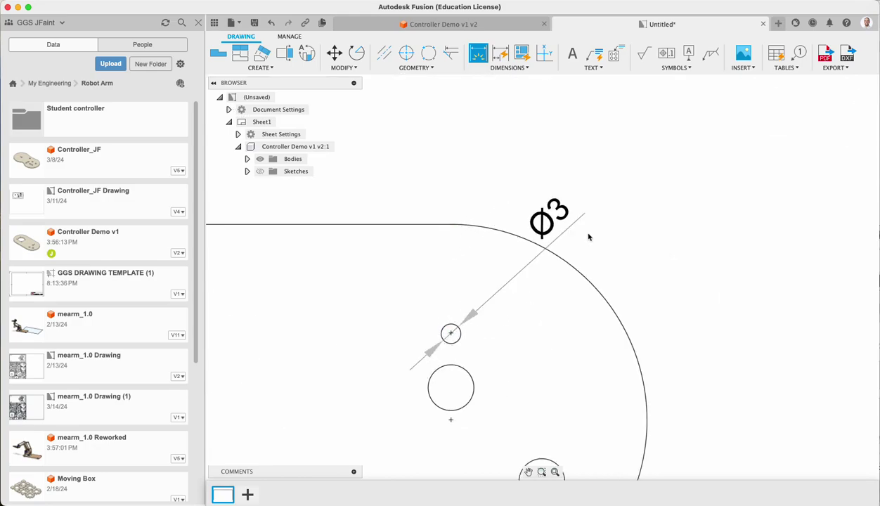
left_click(677, 221)
Step: Dimension the vertical distance from the plate's top edge to the centre of the upper button hole, placed beyond the plate's right end
scroll(557, 310, "down", 5)
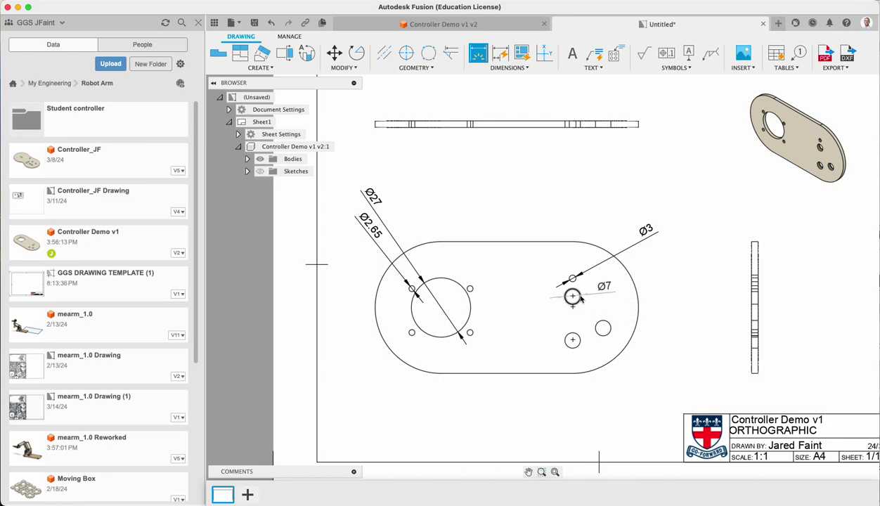
left_click(572, 297)
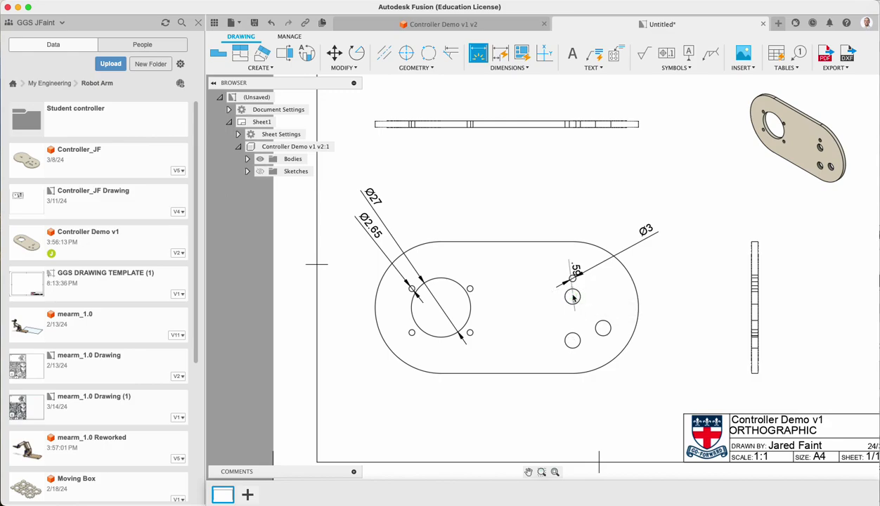
left_click(573, 243)
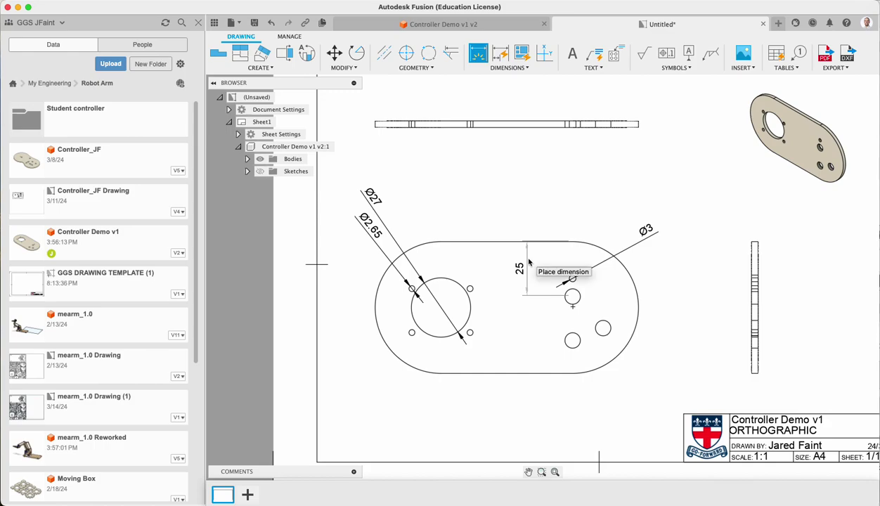
left_click(680, 263)
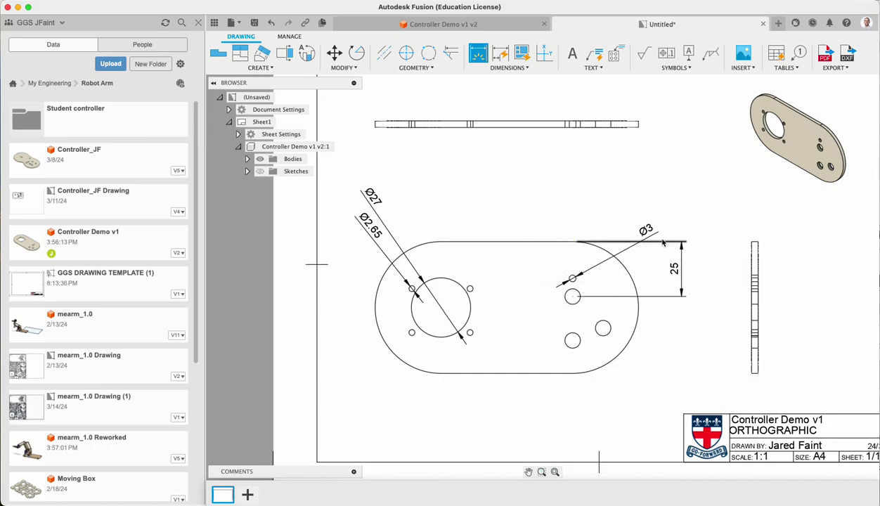
Step: Dimension the vertical spacing of the upper and lower button holes and the aligned distance from the upper to the right-hand one
left_click(572, 297)
left_click(572, 340)
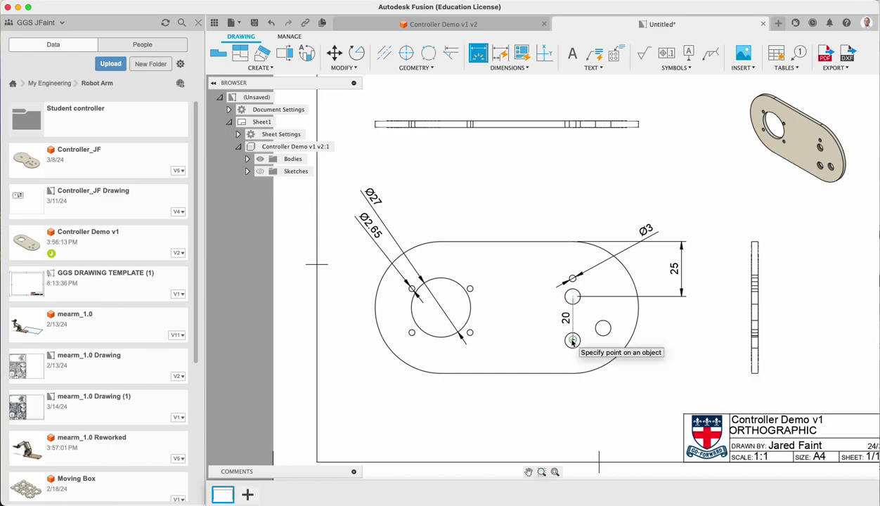
left_click(680, 340)
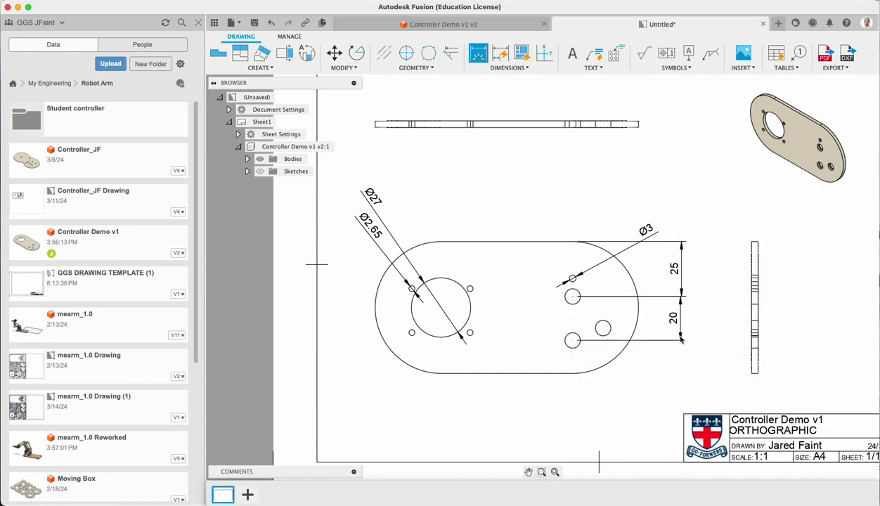
left_click(599, 334)
left_click(572, 296)
left_click(493, 430)
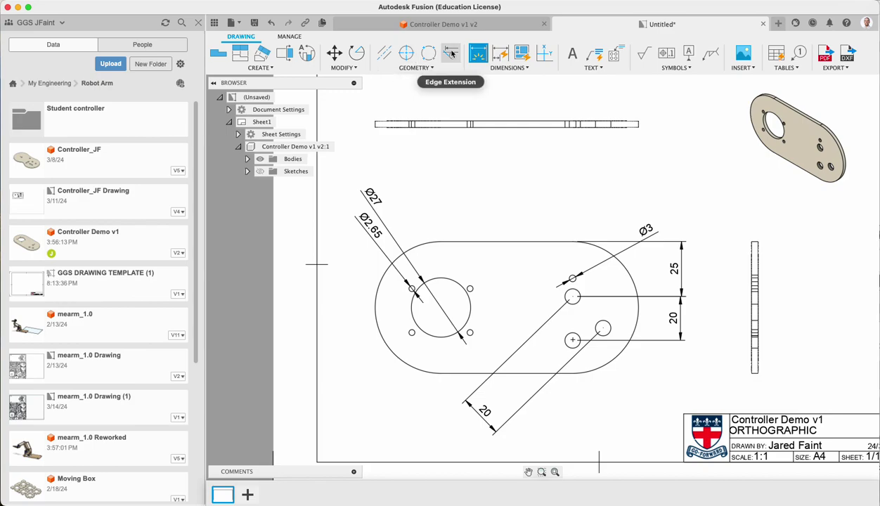
Step: Add center marks to the large hole and the four small screw holes around it in the front view
left_click(406, 52)
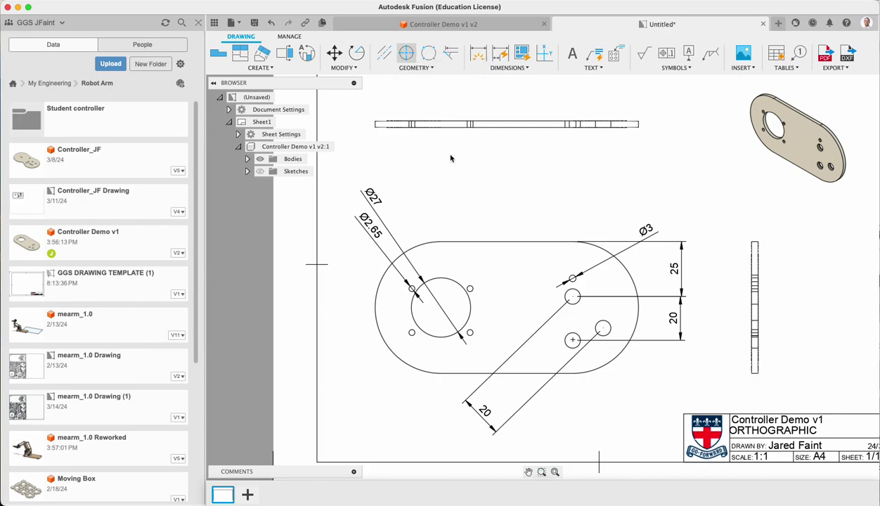
left_click(413, 312)
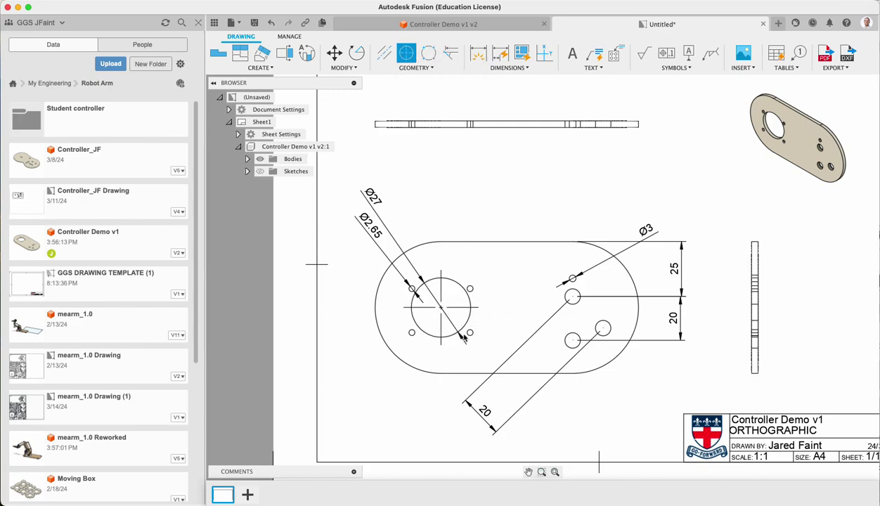
left_click(469, 335)
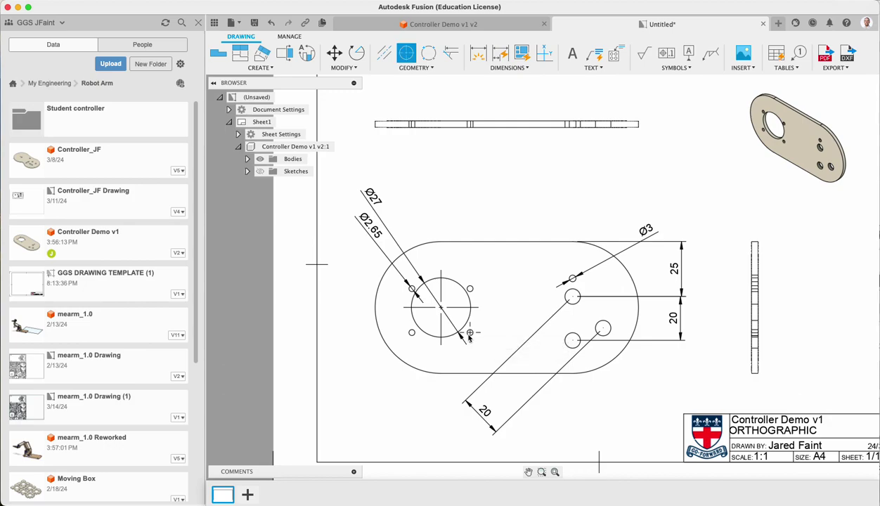
left_click(469, 290)
left_click(412, 291)
left_click(411, 333)
Step: Add center marks to the three button holes and the small hole above them
left_click(570, 338)
left_click(571, 298)
left_click(602, 327)
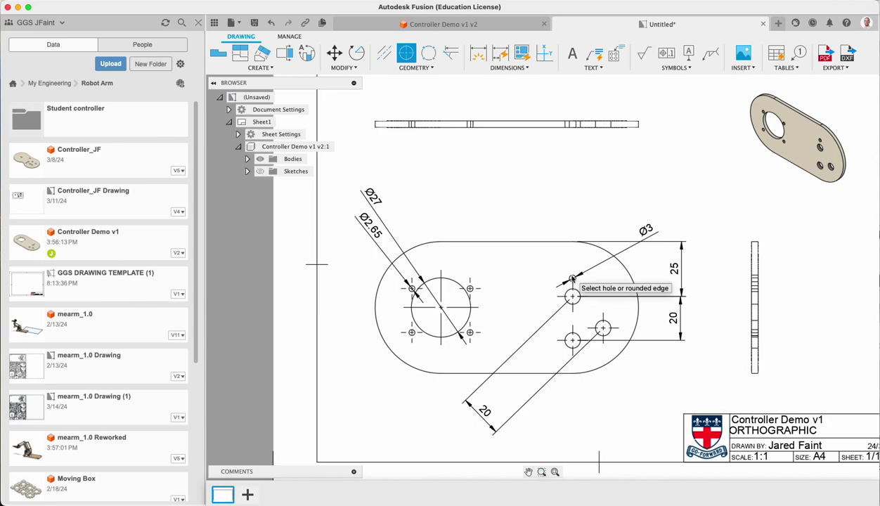
scroll(573, 279, "up", 4)
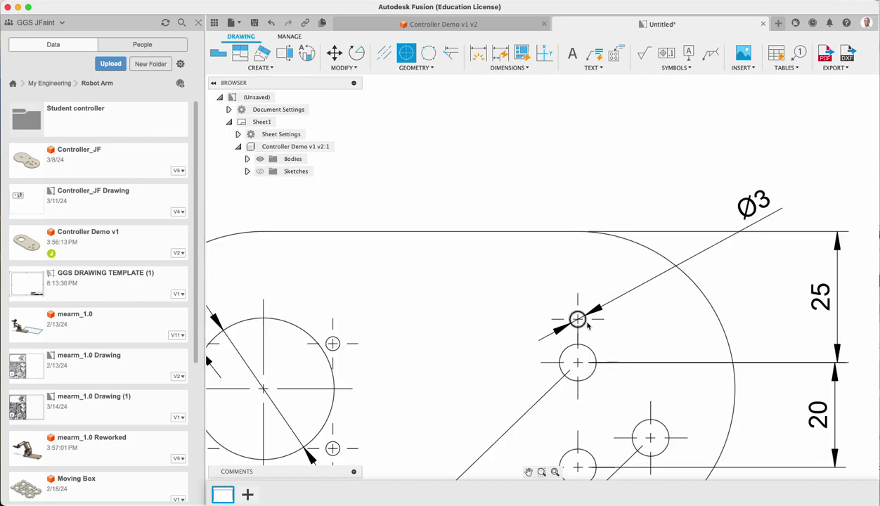
Step: Dimension the radius of the plate's left end arc and the length of its straight top edge, placing both values outside the plate
scroll(655, 314, "down", 5)
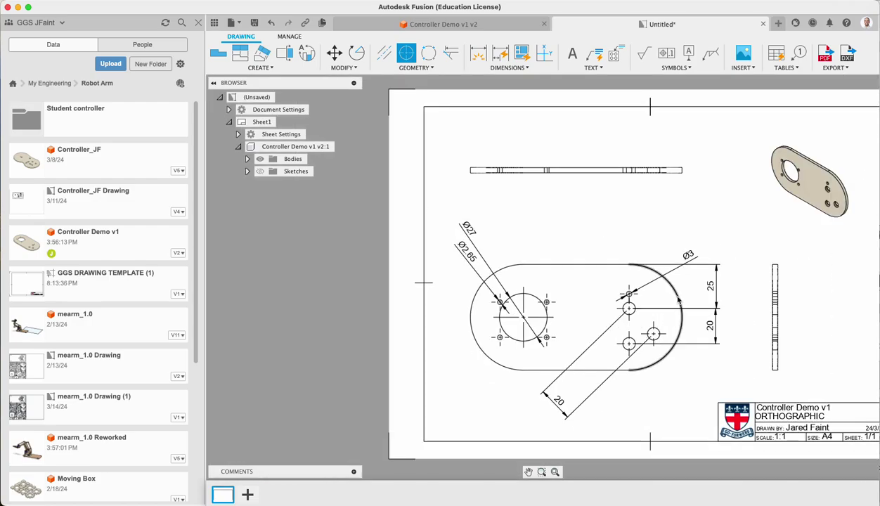
left_click(478, 53)
left_click(472, 329)
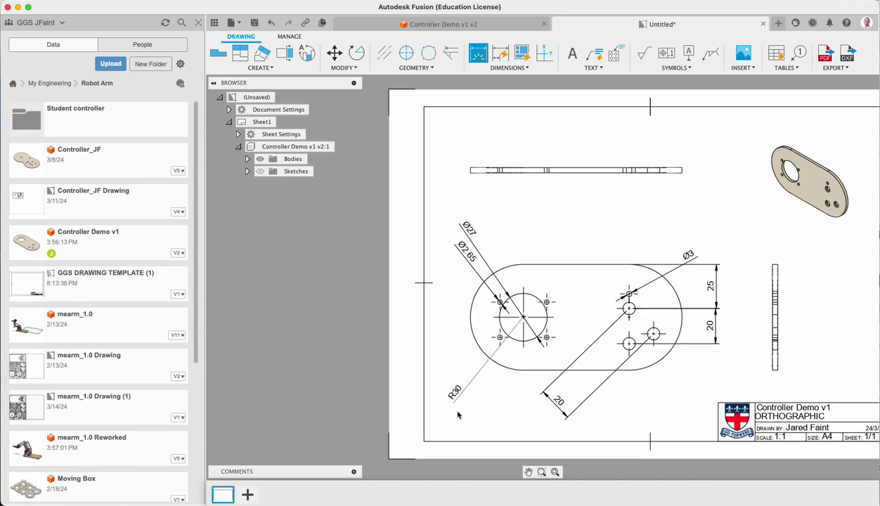
left_click(443, 353)
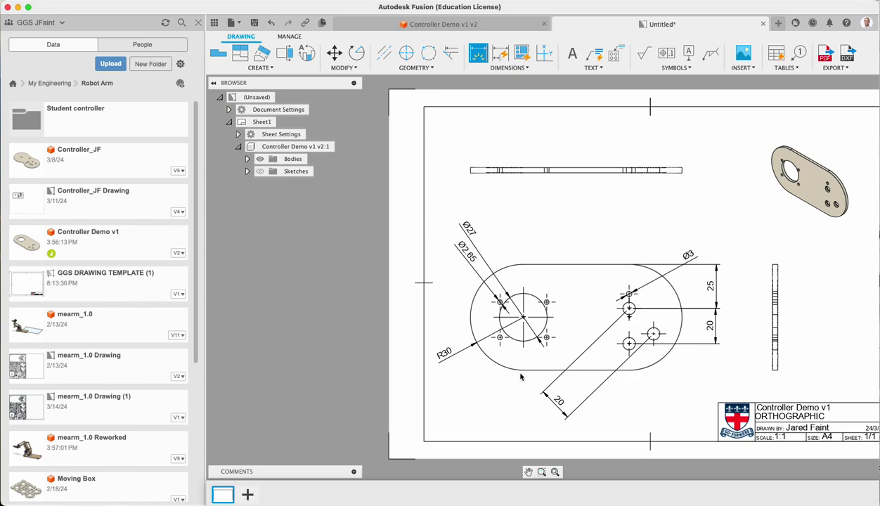
left_click(577, 263)
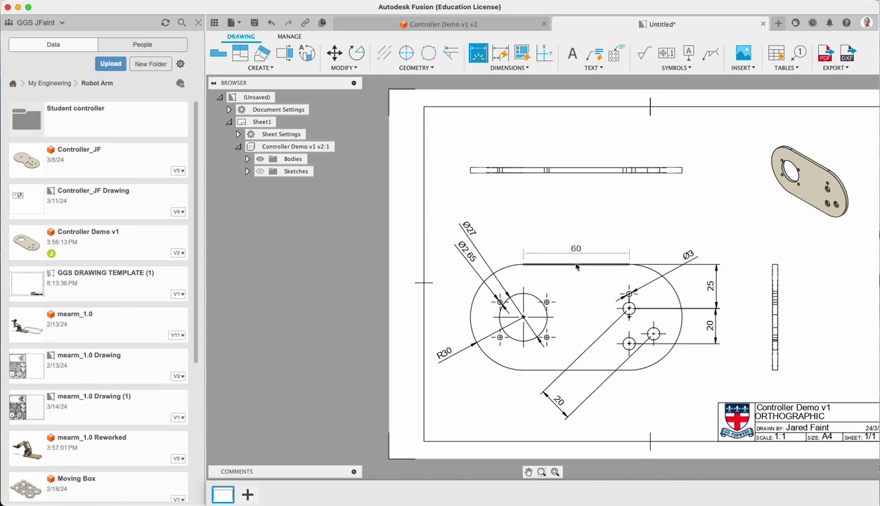
left_click(573, 217)
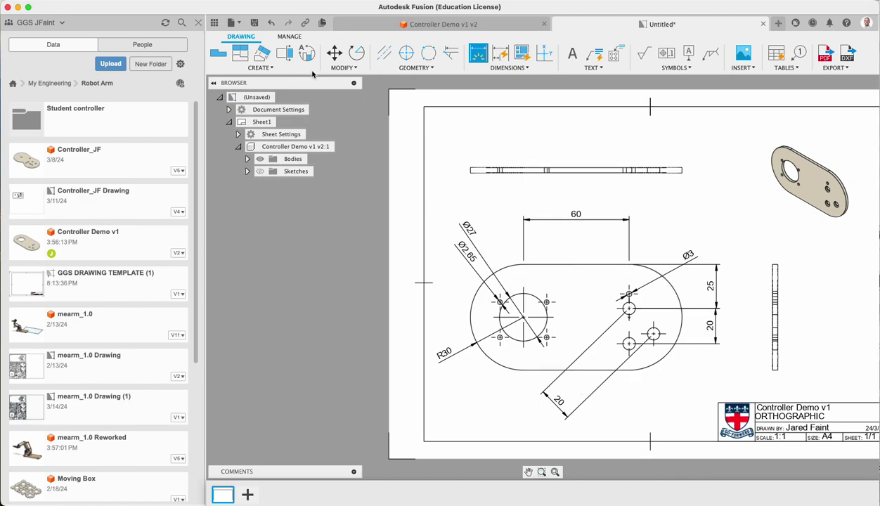
Step: Dimension the horizontal distance from the large hole's centre to the upper-right screw hole, placed above the plate under the top edge's length dimension
left_click(523, 317)
scroll(510, 344, "up", 5)
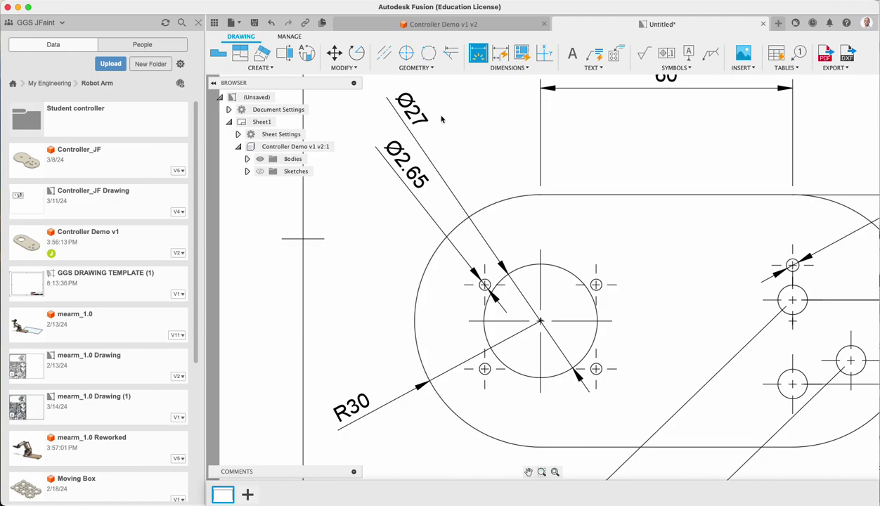
scroll(547, 335, "up", 6)
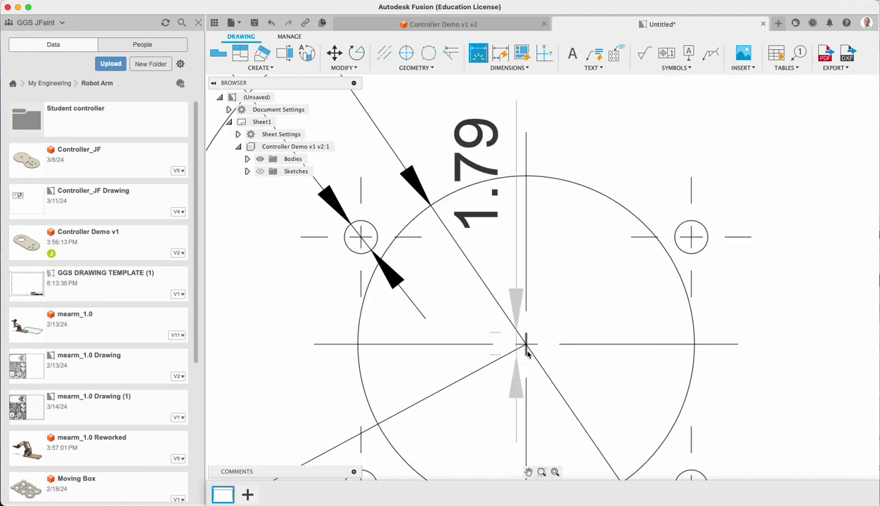
scroll(527, 351, "down", 6)
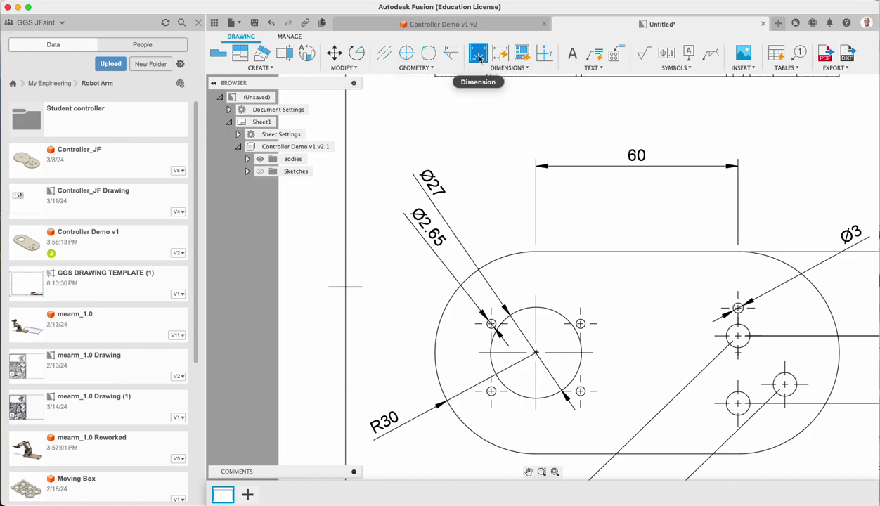
left_click(580, 324)
left_click(535, 352)
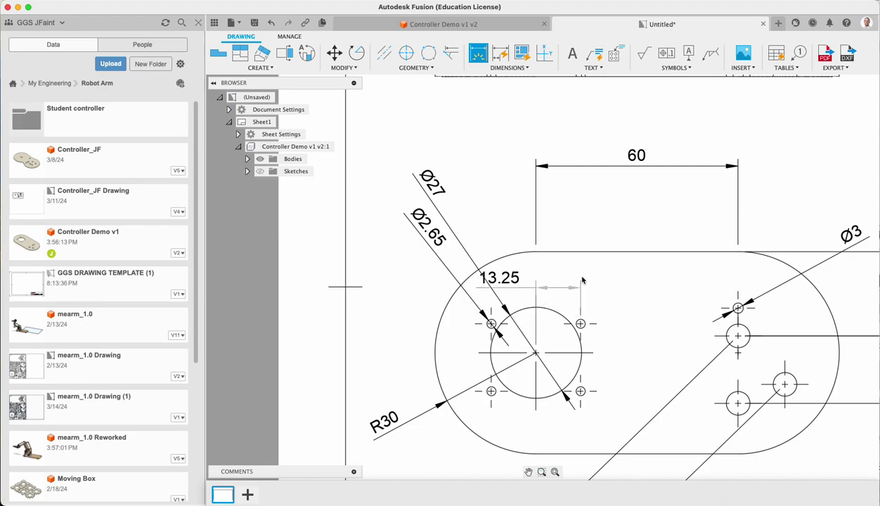
left_click(575, 183)
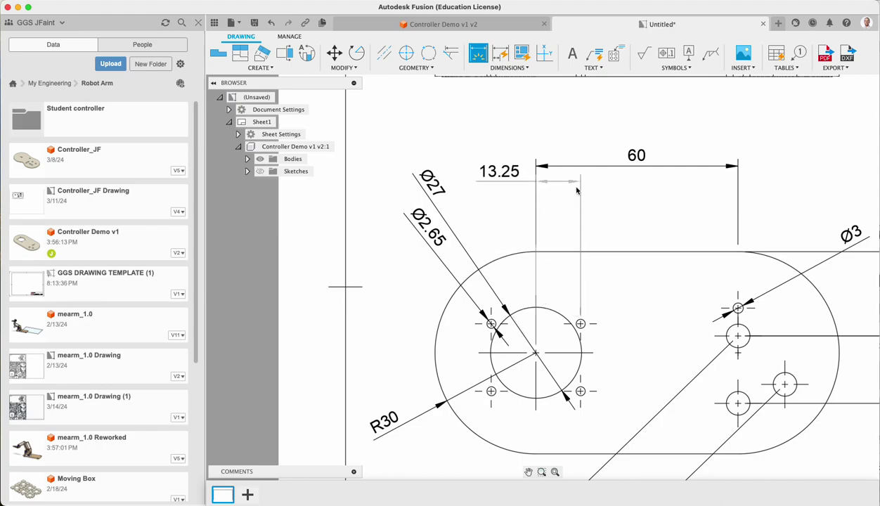
Step: Dimension the vertical distances from the large hole's centre to the upper and lower screw holes, placing both beyond the plate's left end
left_click(492, 324)
left_click(535, 355)
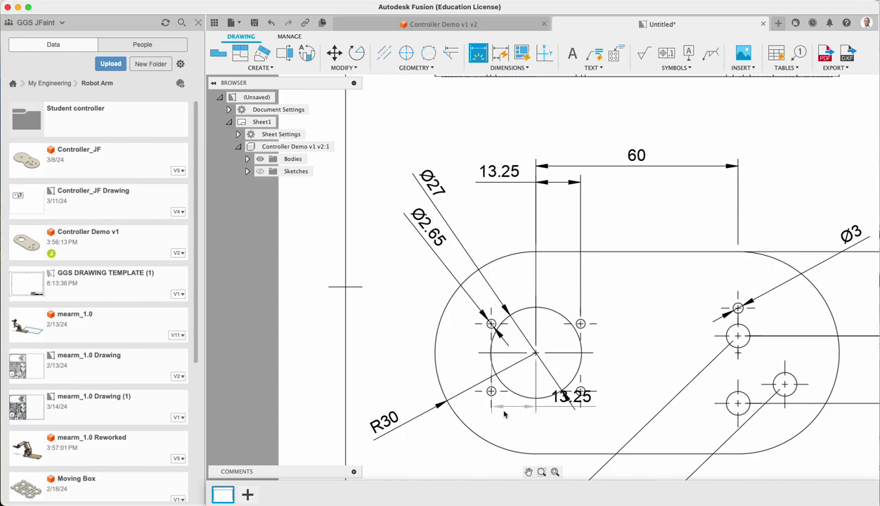
left_click(389, 281)
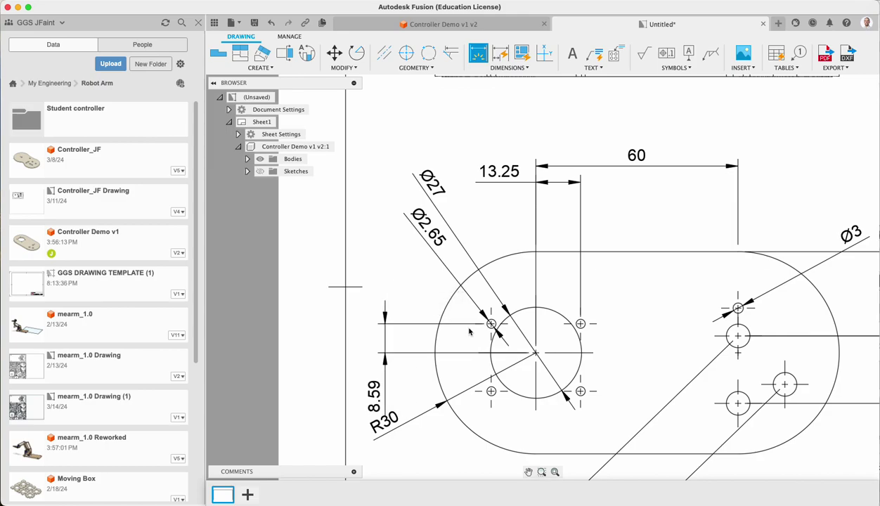
left_click(536, 353)
left_click(580, 392)
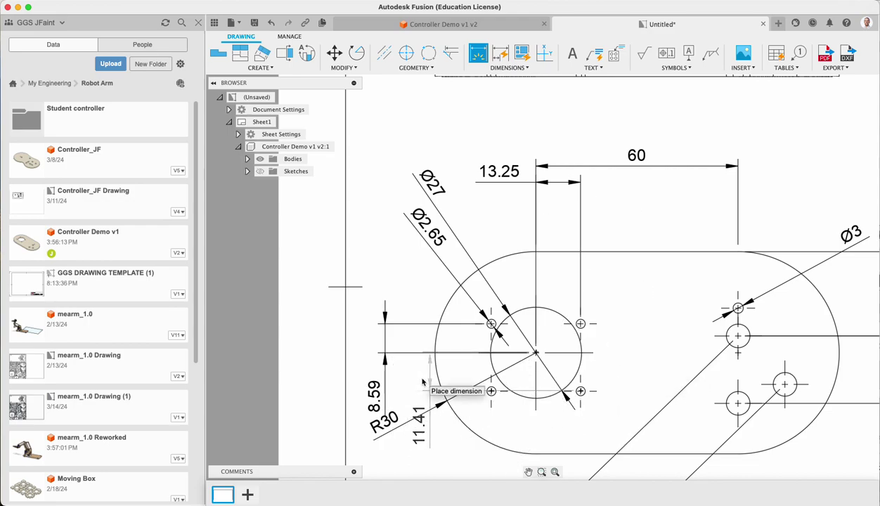
left_click(427, 455)
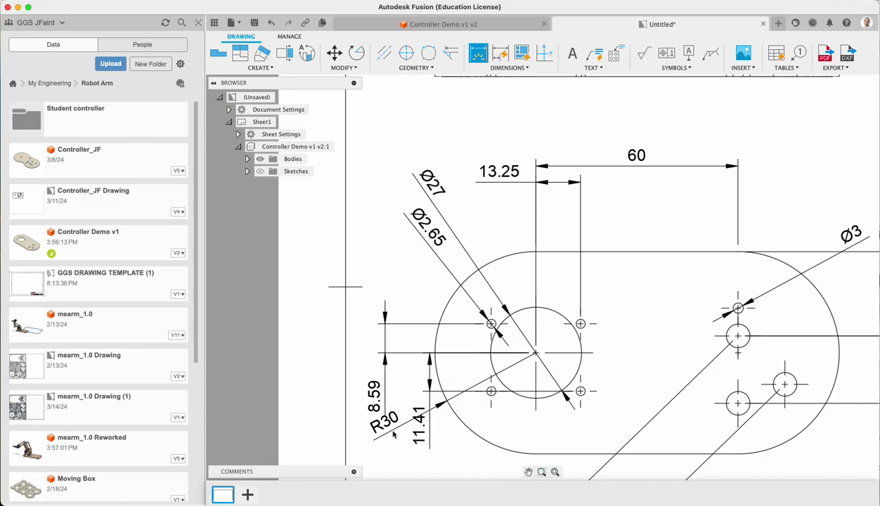
key("Escape")
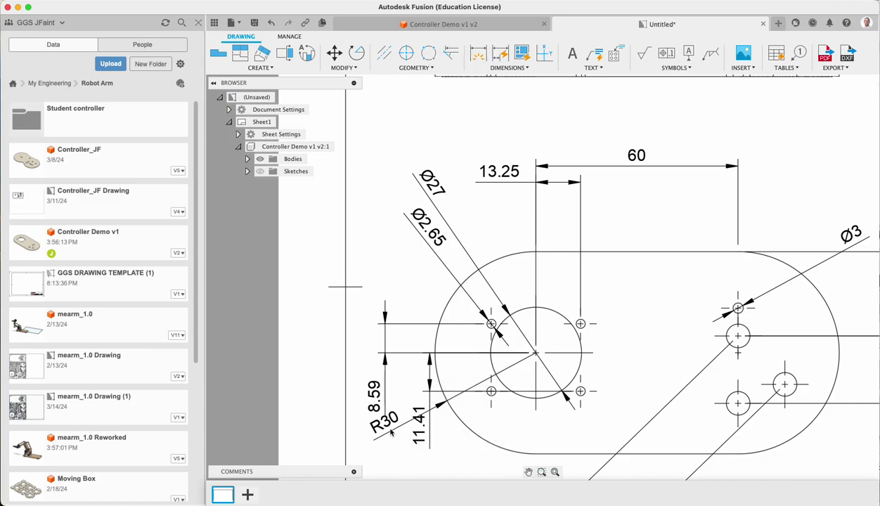
Step: Move the left end arc's radius dimension above the plate, between the hole diameter dimensions and the horizontal screw-hole dimension
mouse_move(391, 434)
left_mouse_down()
mouse_move(373, 391)
mouse_move(386, 313)
mouse_move(507, 211)
mouse_move(606, 209)
mouse_move(377, 205)
mouse_move(449, 210)
mouse_move(485, 225)
left_mouse_up()
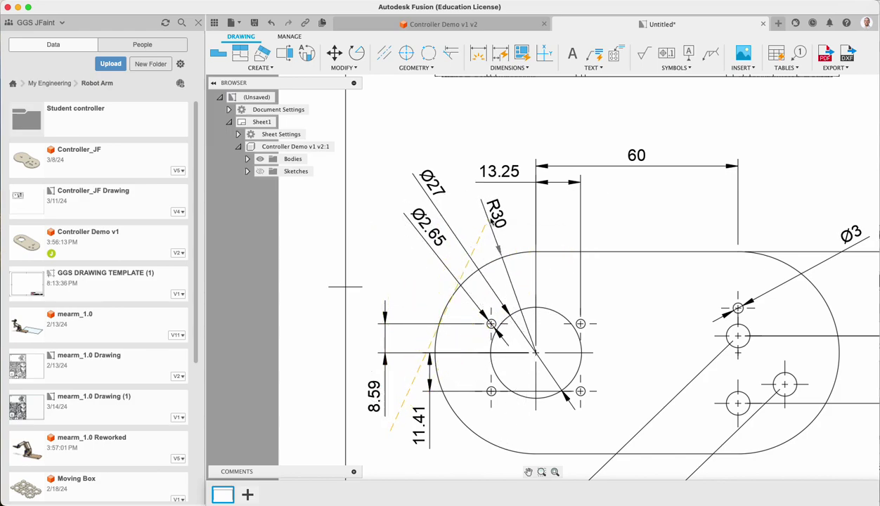
scroll(455, 268, "down", 5)
scroll(459, 298, "up", 4)
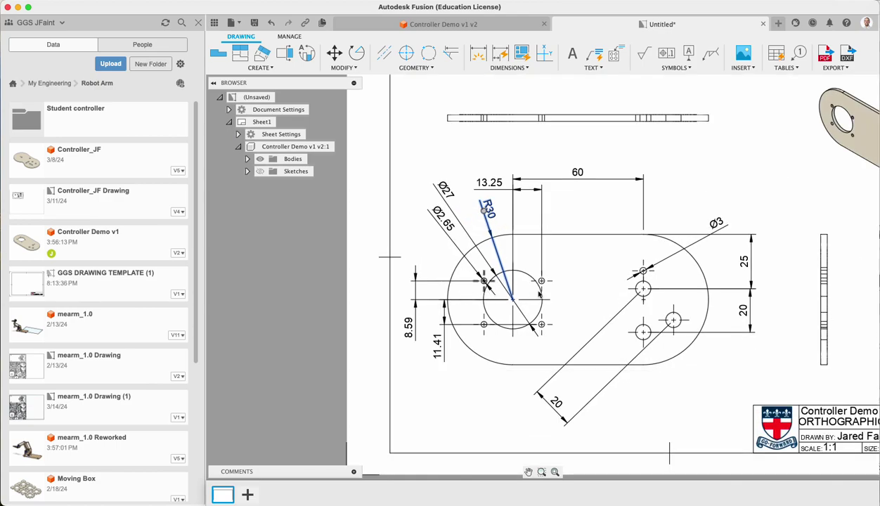
key("Escape")
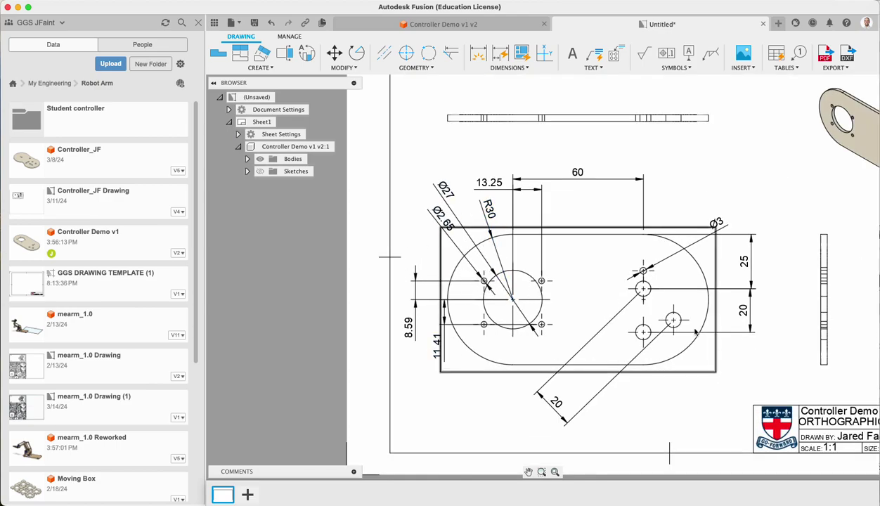
Step: Dimension the plate's thickness at the right end of the top view
middle_click_drag(676, 331, 611, 337)
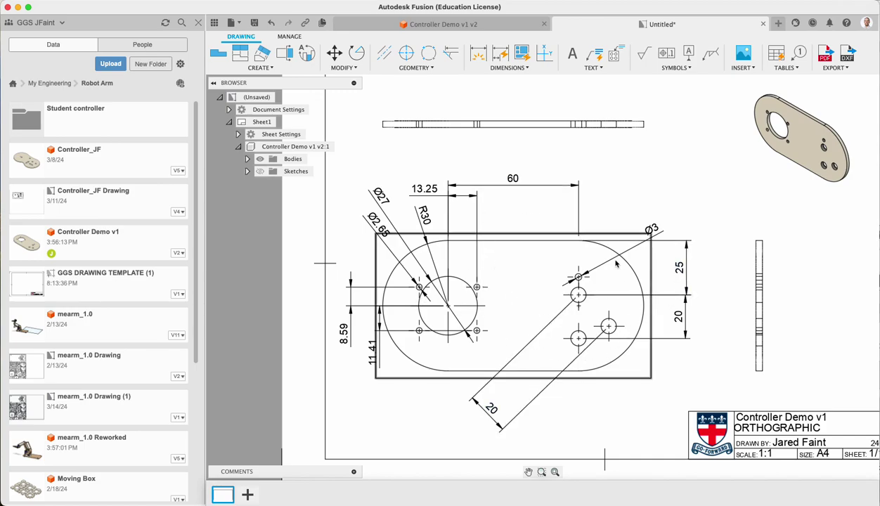
scroll(652, 340, "down", 2)
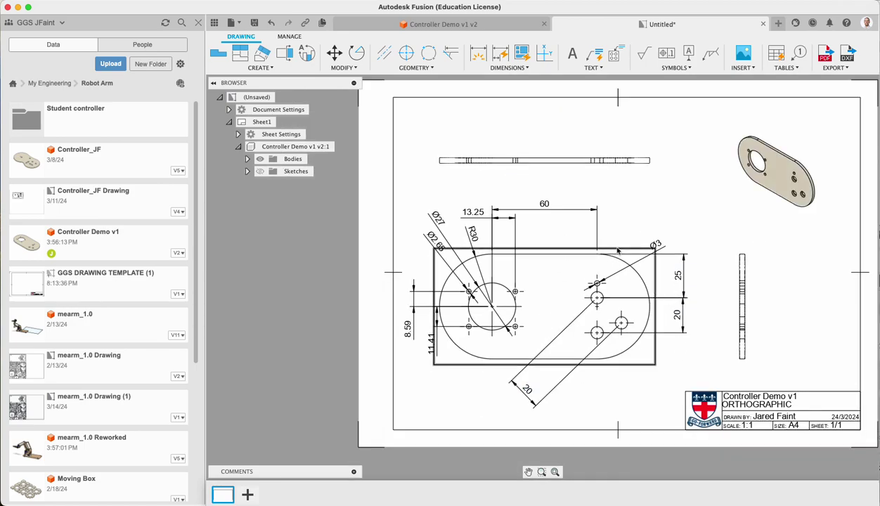
left_click(478, 54)
left_click(649, 162)
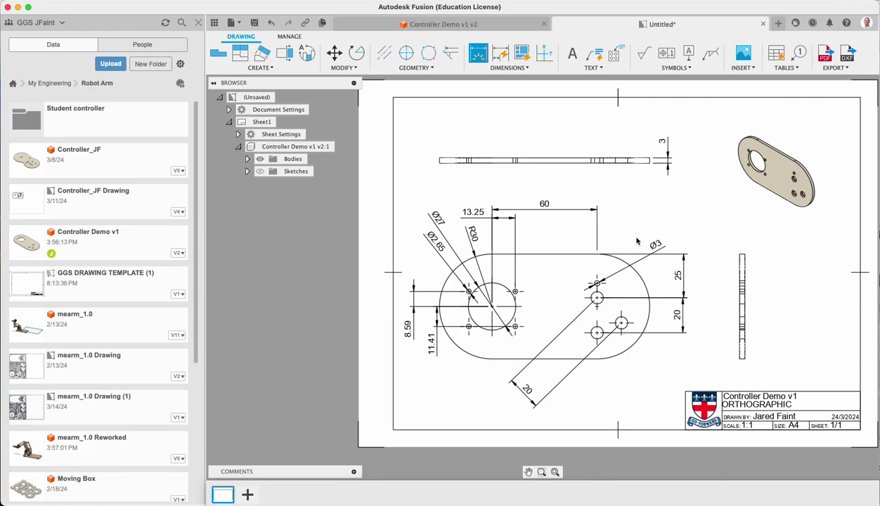
Step: Add a "FRONT VIEW" text note below the front view
left_click(572, 54)
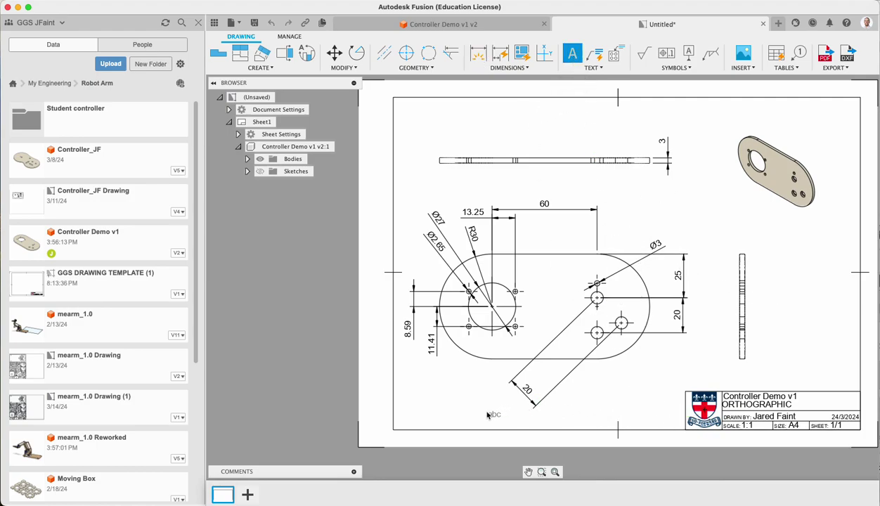
left_click_drag(492, 414, 582, 427)
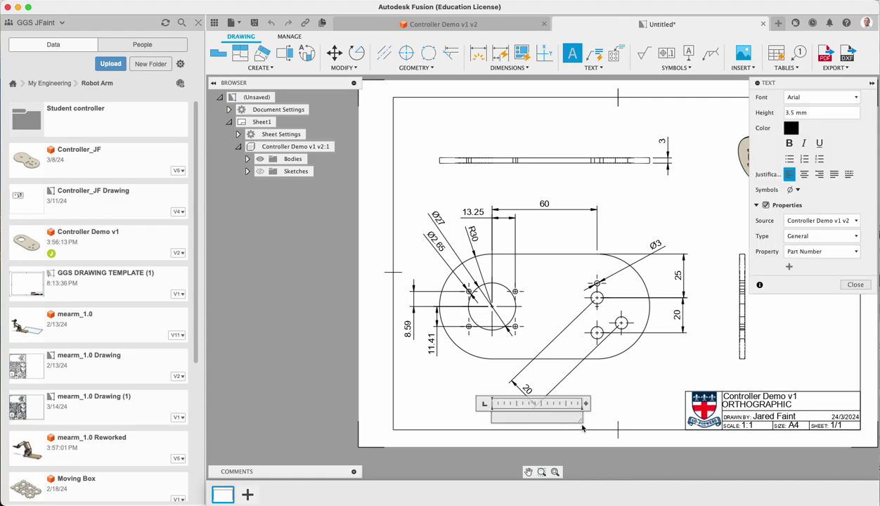
type("FRONT VIEW")
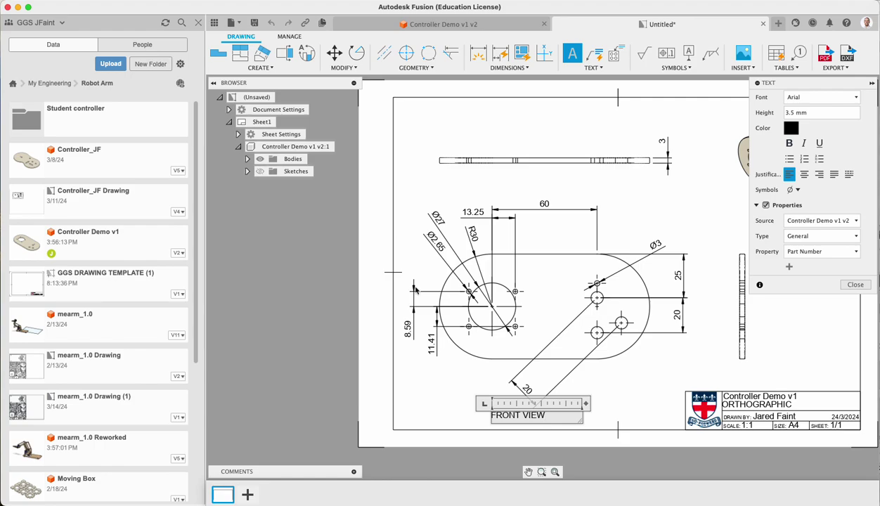
left_click(630, 373)
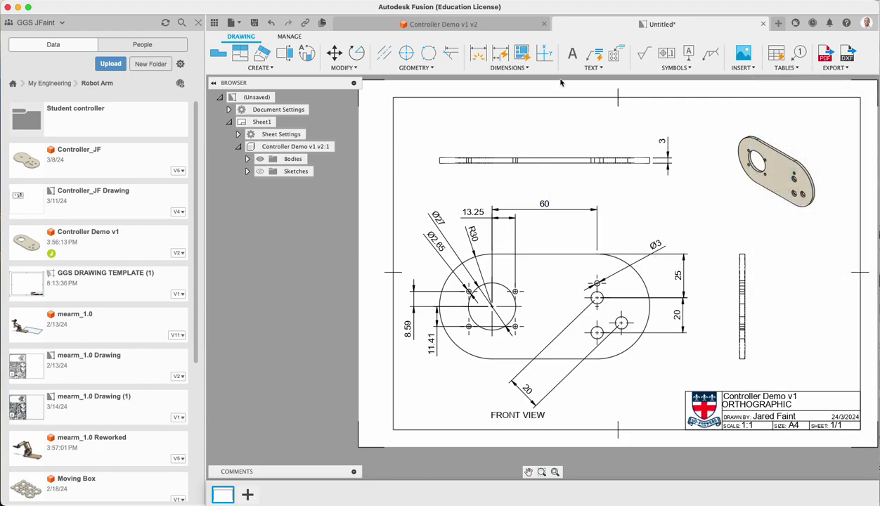
Step: Add a "SIDE VIEW" text note below the side view, above the title block
left_click(572, 53)
left_click(712, 372)
left_click(787, 383)
type("SIDE VIEW")
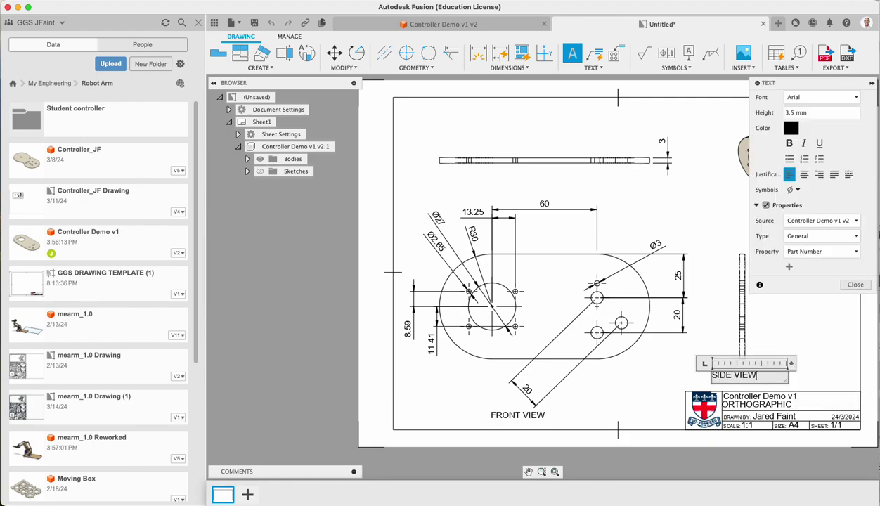
left_click(687, 211)
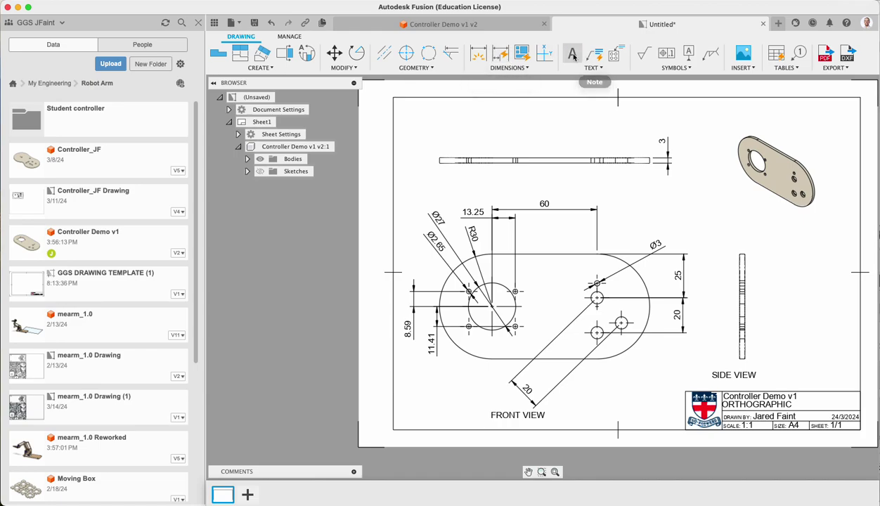
Step: Add a "TOP VIEW" text note between the top view and the front view
left_click(512, 184)
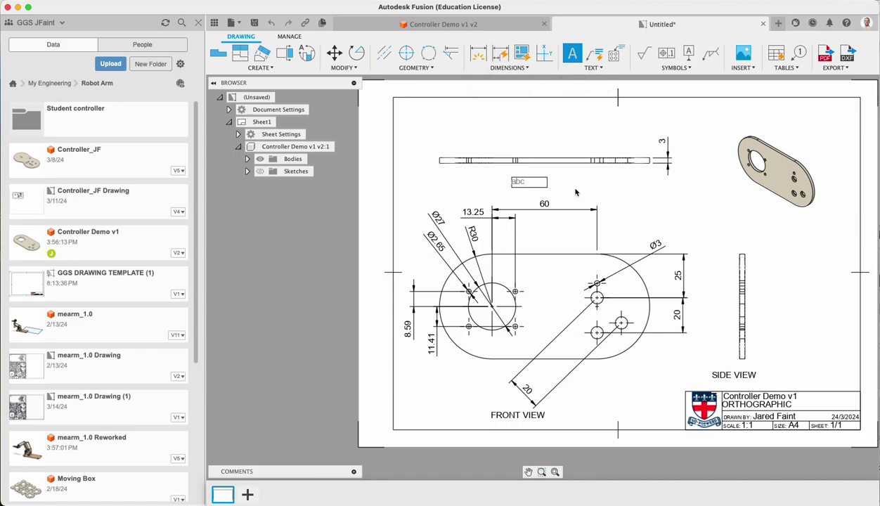
left_click(631, 194)
type("TOP VIEW")
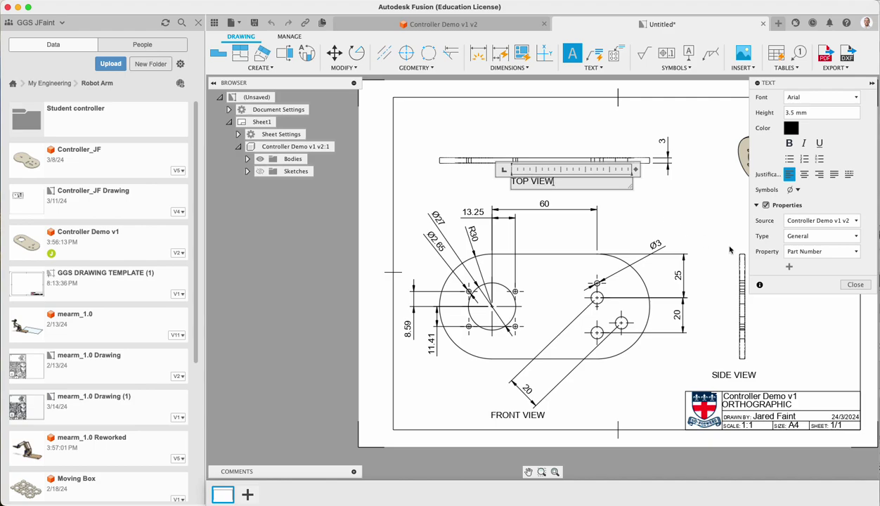
left_click(673, 219)
Step: Shift the "TOP VIEW" and "FRONT VIEW" notes to the right so they sit more centrally under their views
left_click(521, 177)
left_click_drag(529, 177, 550, 182)
left_click_drag(530, 416, 547, 420)
left_click(526, 391)
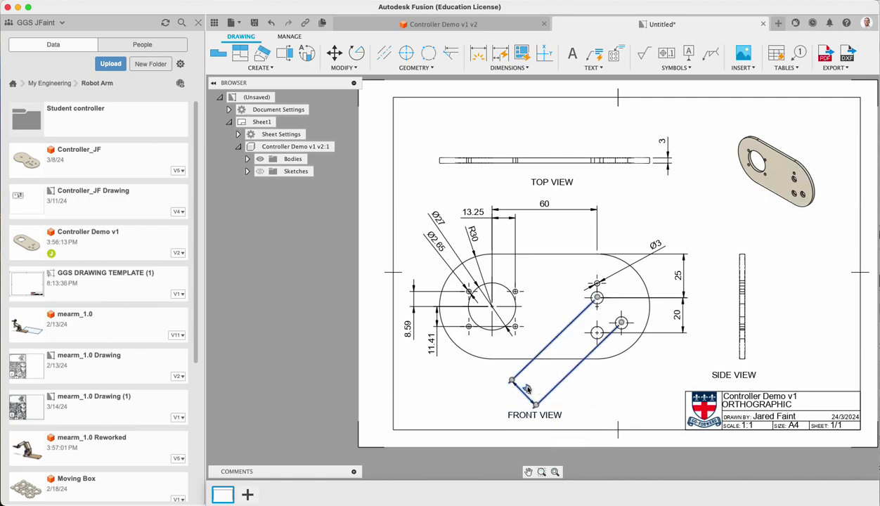
left_click(618, 388)
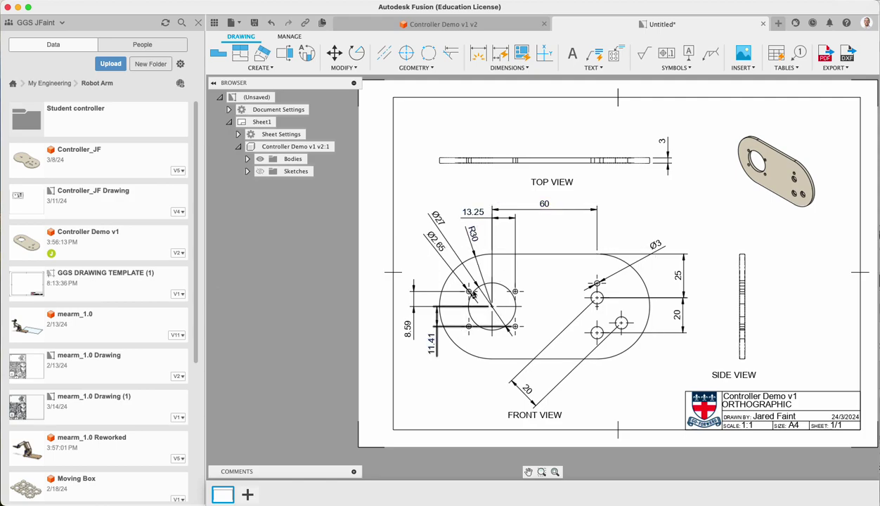
scroll(478, 265, "up", 3)
scroll(565, 289, "down", 3)
scroll(566, 317, "down", 2)
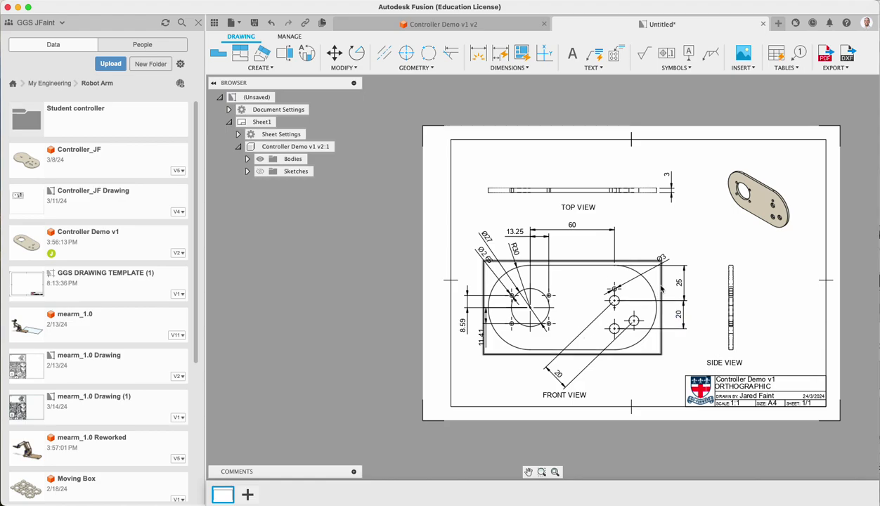
Step: Dimension the vertical distance between the right end arc's center and the upper large hole's center, placing it just inside the 25 and 20 dimensions
scroll(606, 282, "up", 5)
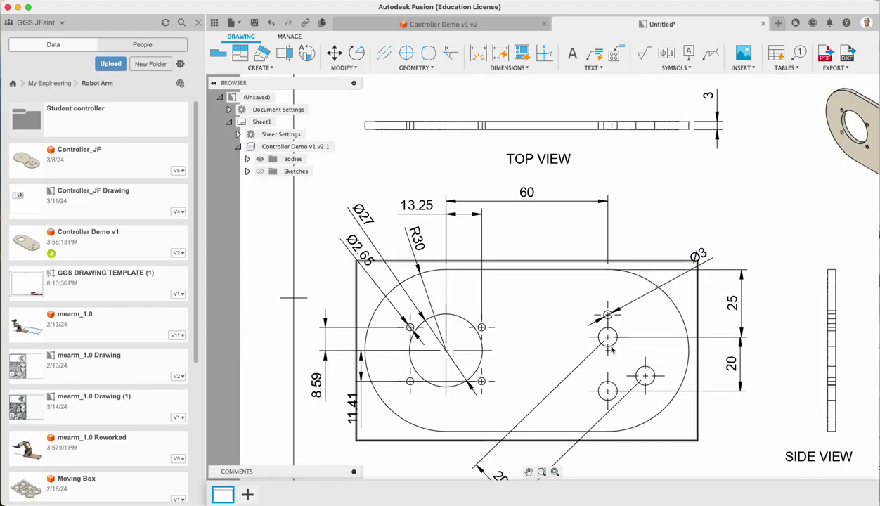
left_click(406, 55)
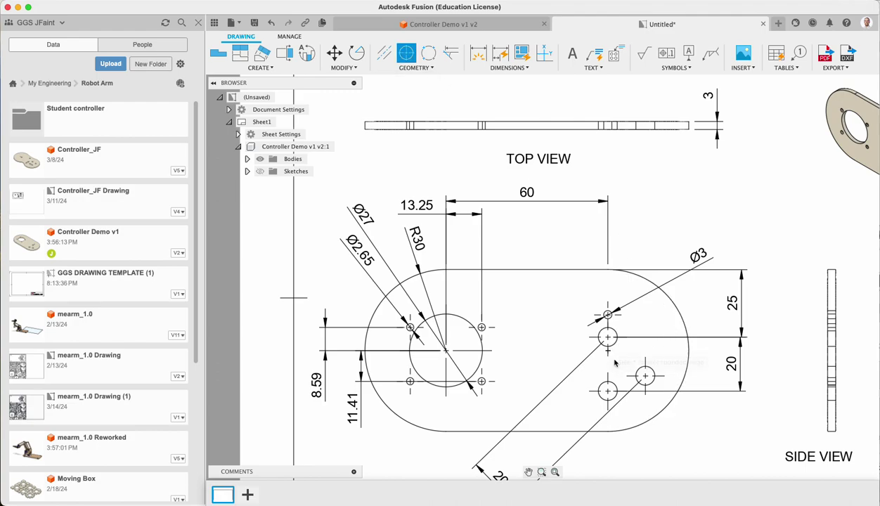
scroll(606, 350, "down", 5)
scroll(591, 323, "up", 8)
middle_click_drag(587, 320, 542, 273)
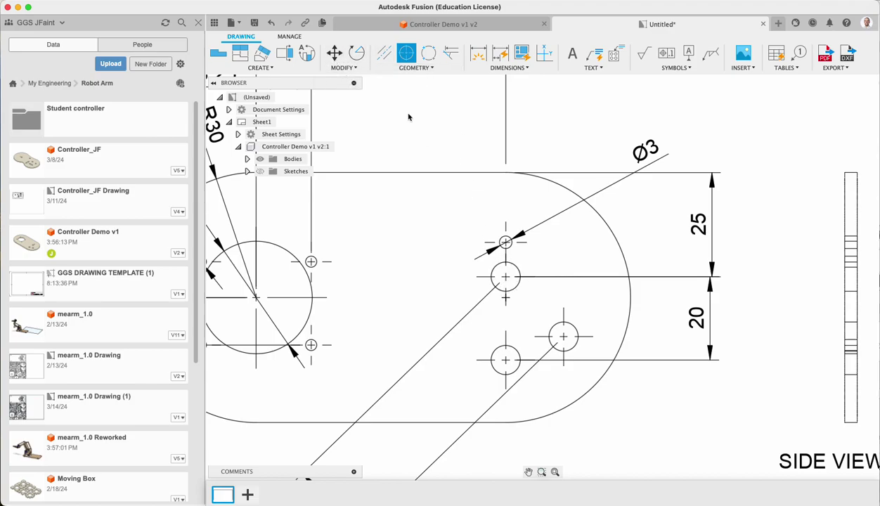
left_click(478, 53)
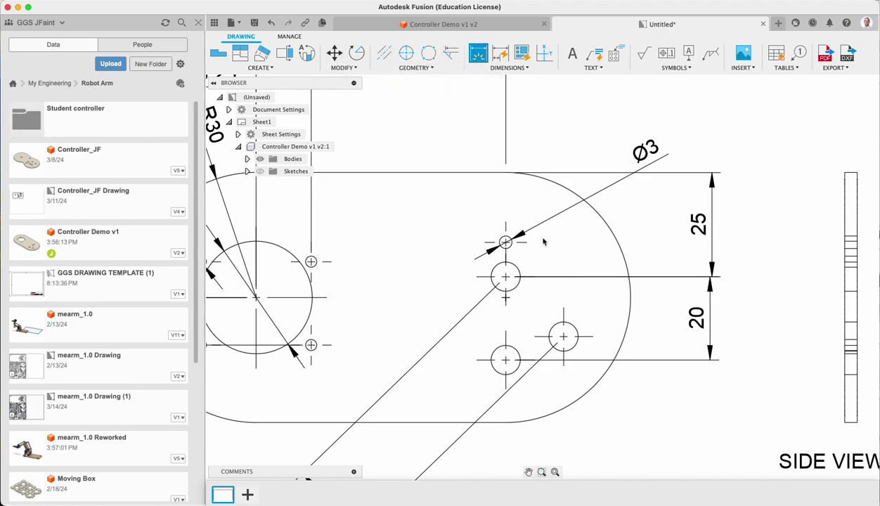
left_click(505, 298)
left_click(506, 277)
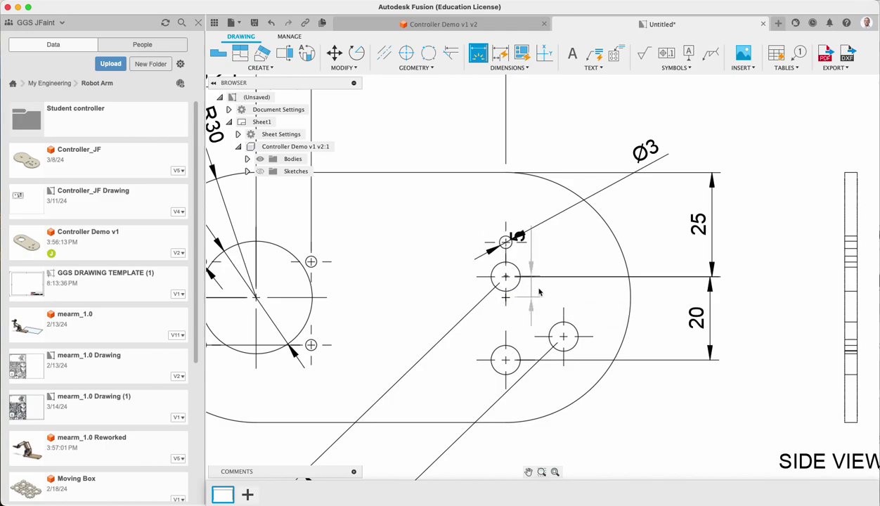
left_click(664, 301)
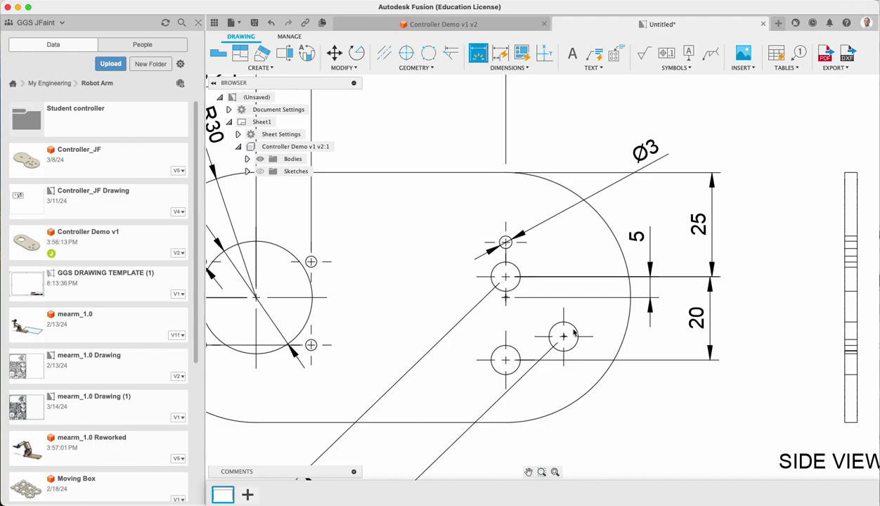
scroll(573, 335, "down", 3)
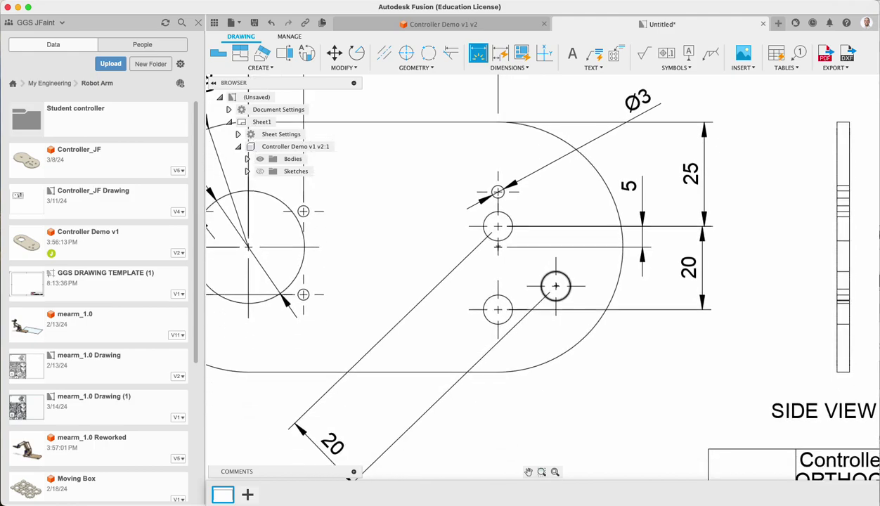
left_click(497, 247)
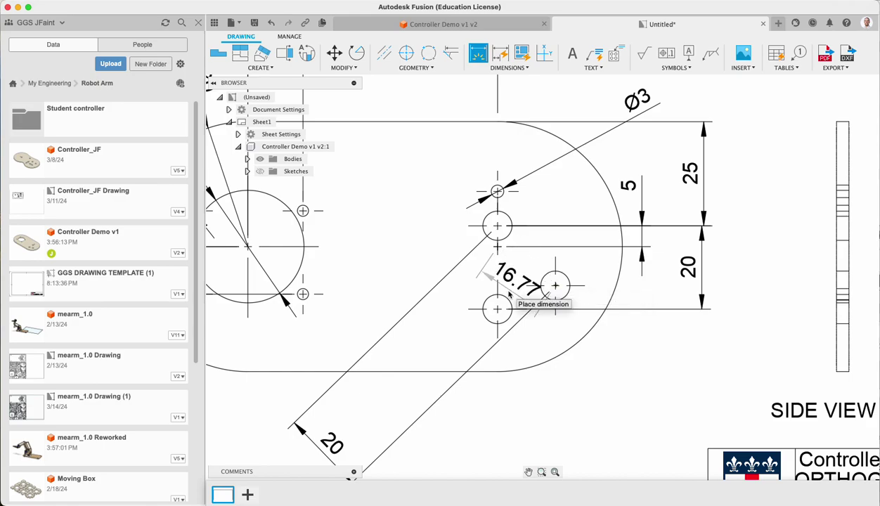
key("Escape")
scroll(484, 266, "down", 5)
middle_click_drag(410, 246, 472, 260)
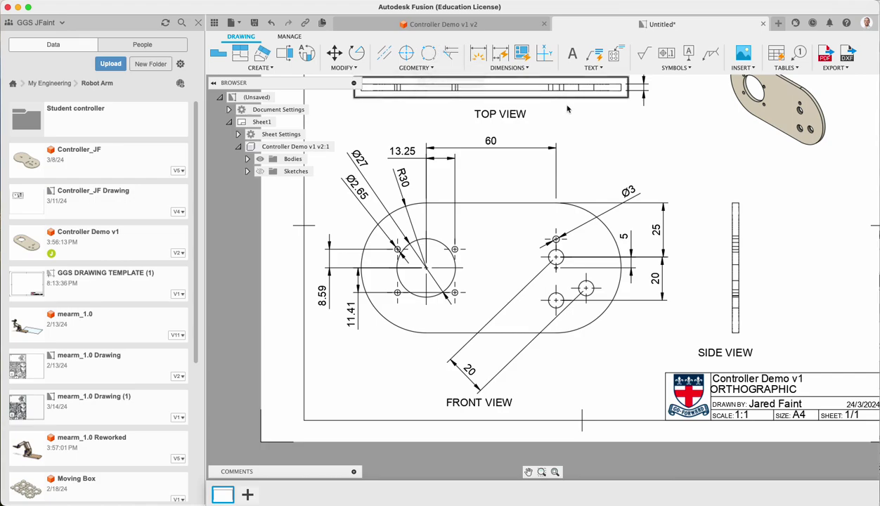
scroll(643, 177, "down", 2)
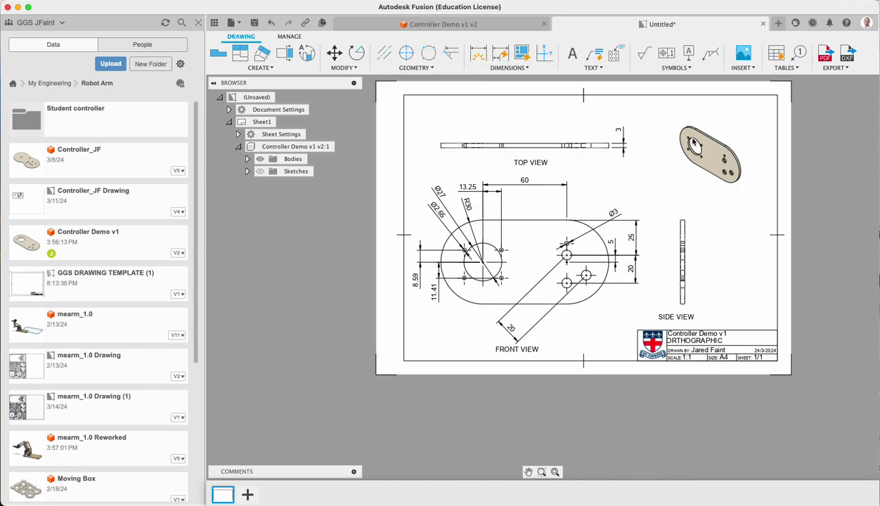
Step: Start a PDF export of the drawing with all sheets included
left_click(826, 56)
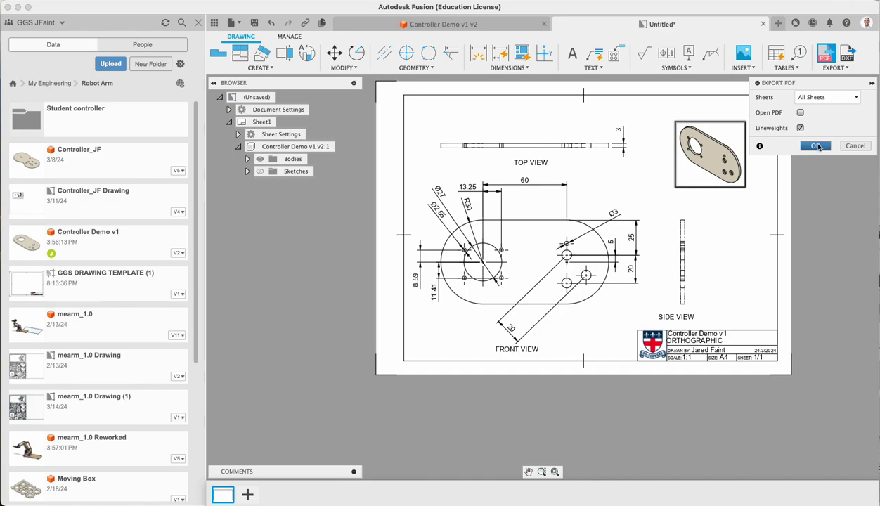
left_click(852, 100)
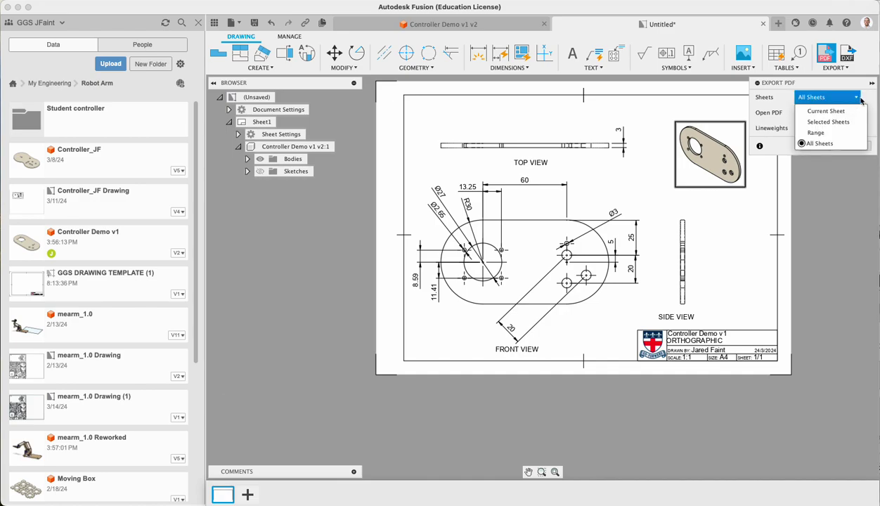
left_click(860, 99)
left_click(816, 146)
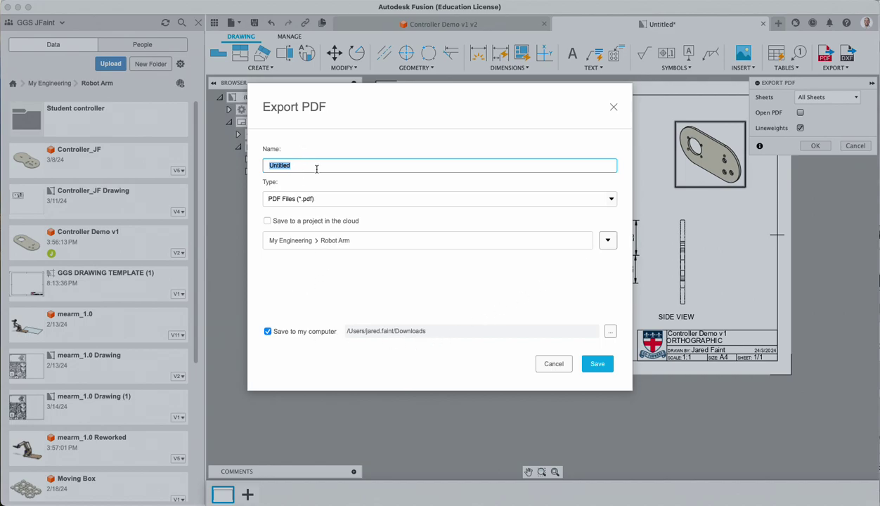
Step: Name the PDF "CONTROLLER ORTHOGRAPHIC" followed by the author's surname and save it to the computer's Downloads folder
type("CONTROLLER ORTHOGRAPHIC")
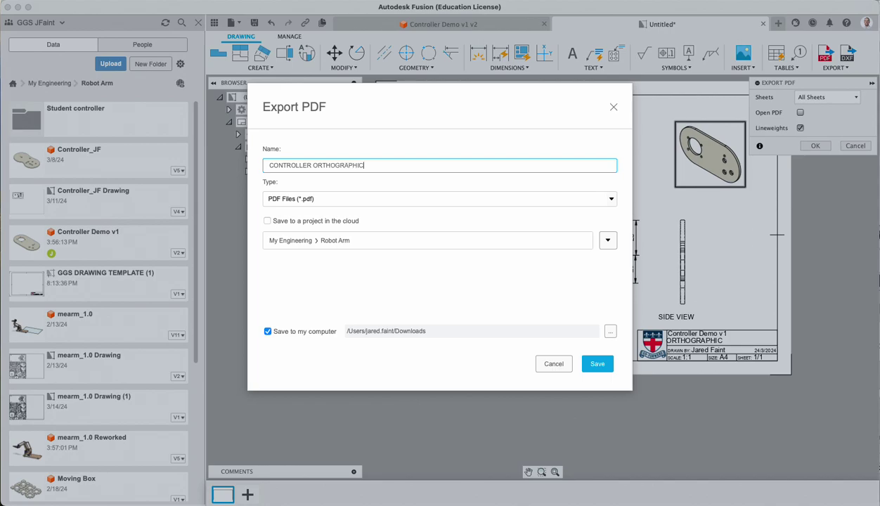
type(" FAINT")
left_click(610, 331)
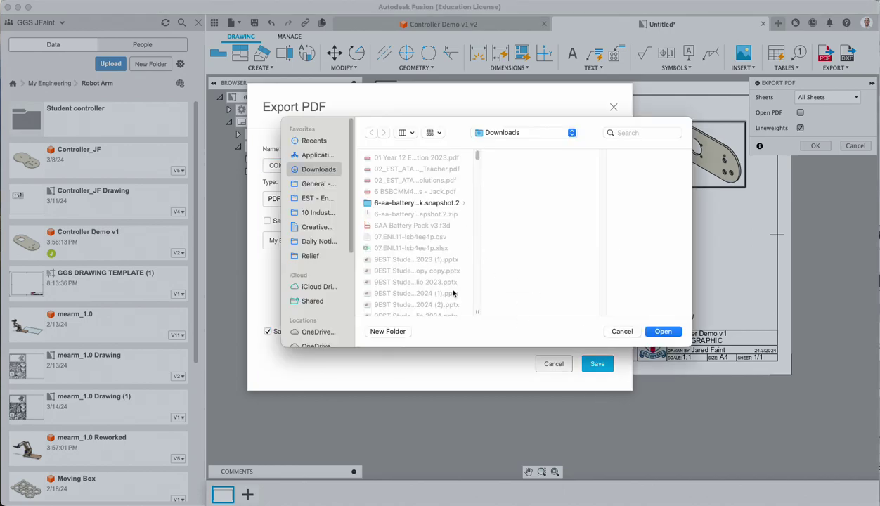
left_click(618, 331)
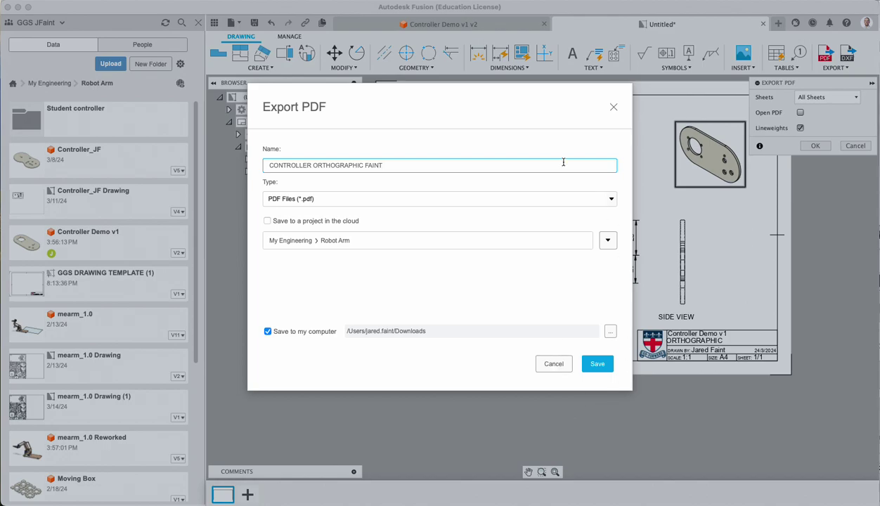
left_click(599, 366)
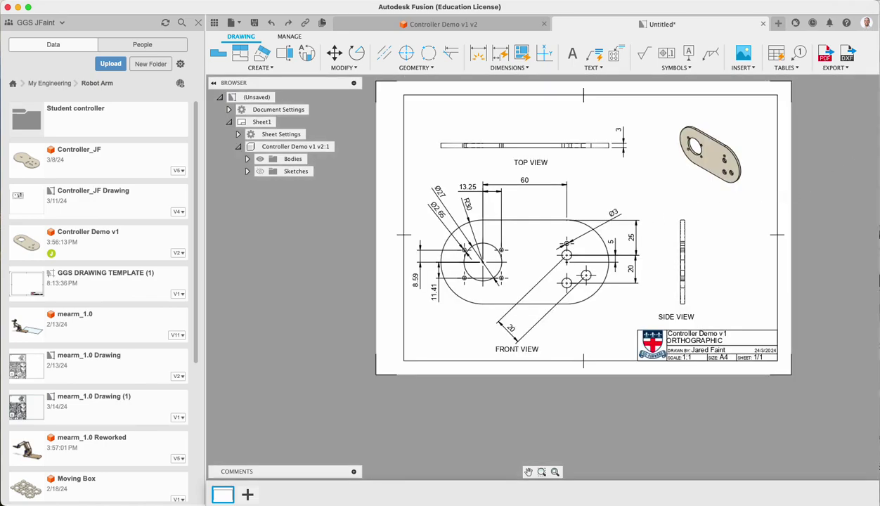
Step: Switch to Finder and locate the exported controller orthographic PDF in the Downloads folder
key("super+Tab")
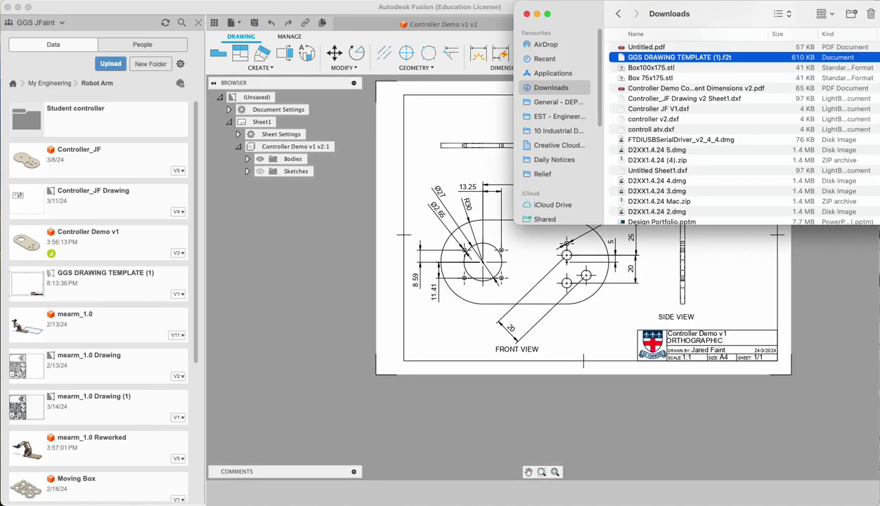
left_click(660, 50)
scroll(623, 88, "down", 10)
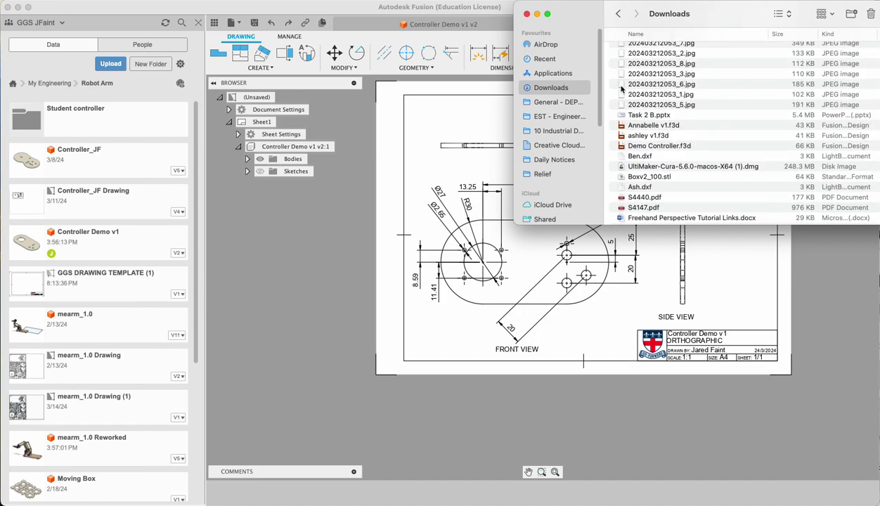
scroll(644, 104, "up", 3)
left_click(659, 51)
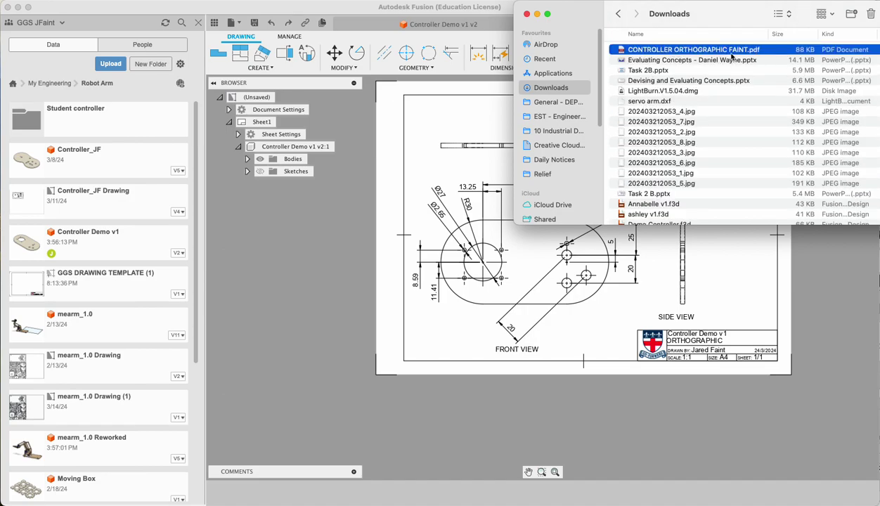
scroll(660, 88, "down", 3)
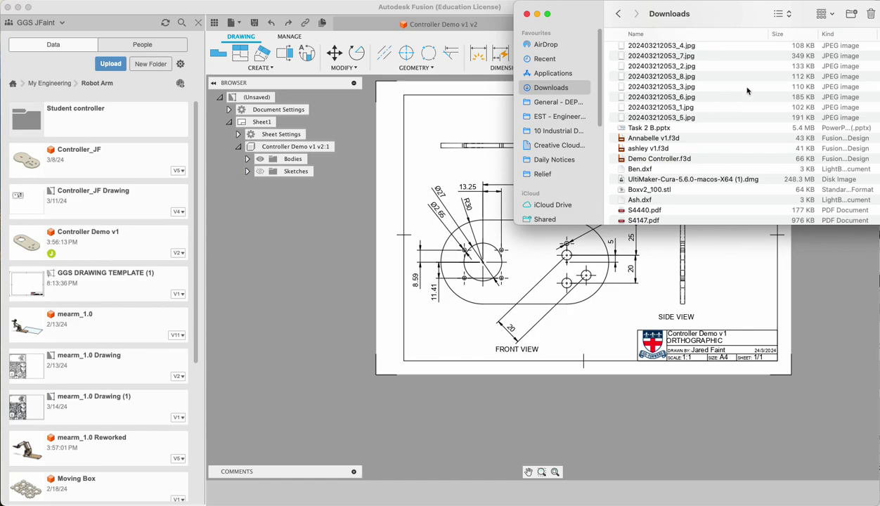